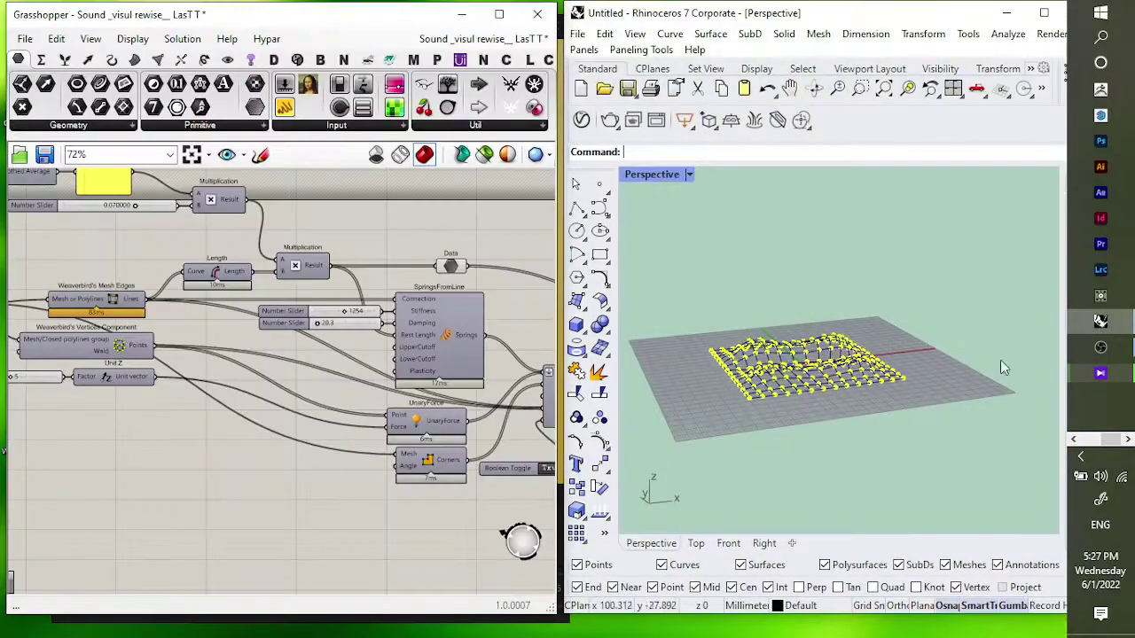
Step: Open the simulation controls of the KangarooPhysics component and place them above it, clear of the node
right_click_drag(116, 276, 17, 289)
scroll(115, 307, "up", 2)
right_click_drag(546, 329, 229, 305)
right_click_drag(406, 330, 183, 293)
right_click_drag(311, 379, 199, 320)
double_click(432, 412)
left_click_drag(436, 387, 471, 192)
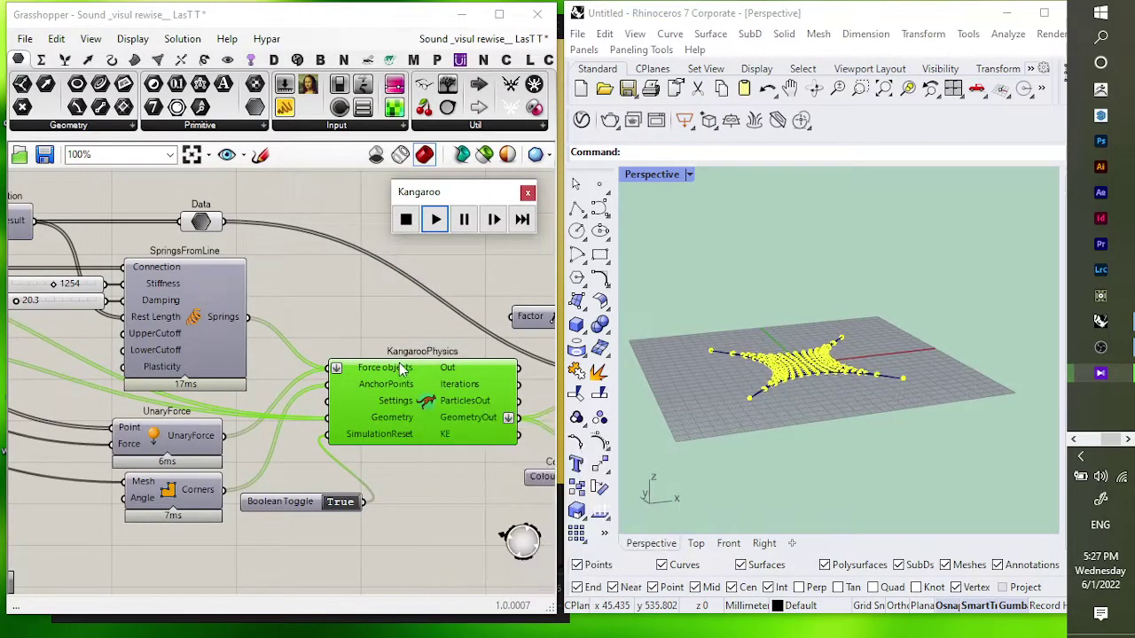
Step: Examine the simulated mesh from a higher angle and the line and preview components fed by KangarooPhysics
scroll(332, 311, "down", 1)
right_click_drag(333, 311, 283, 310)
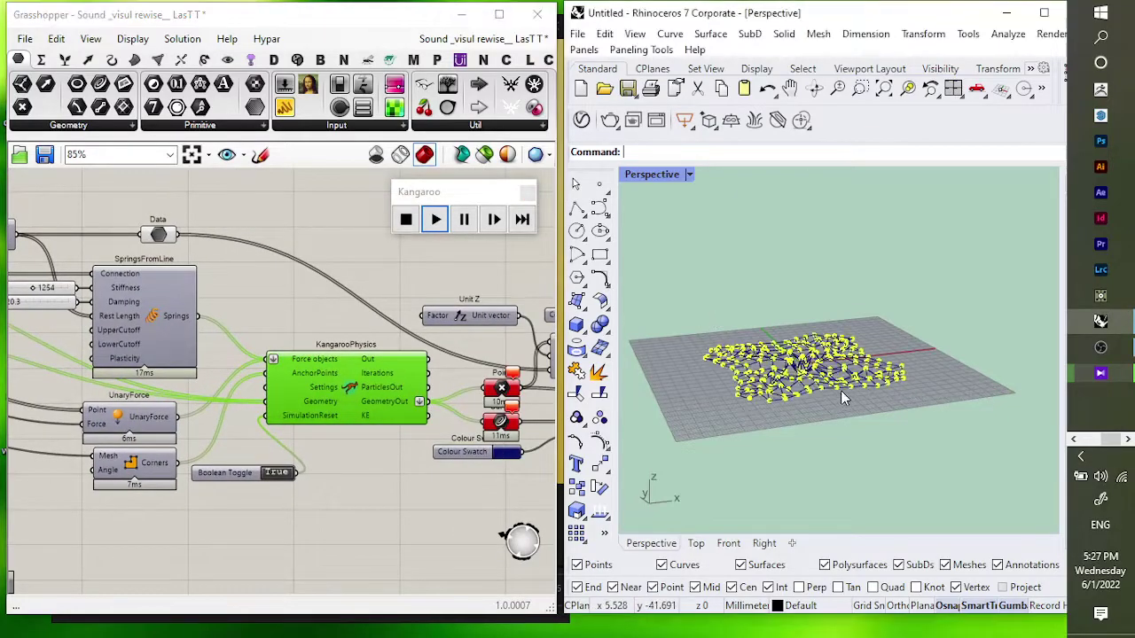
scroll(846, 391, "up", 2)
right_click_drag(785, 364, 777, 393)
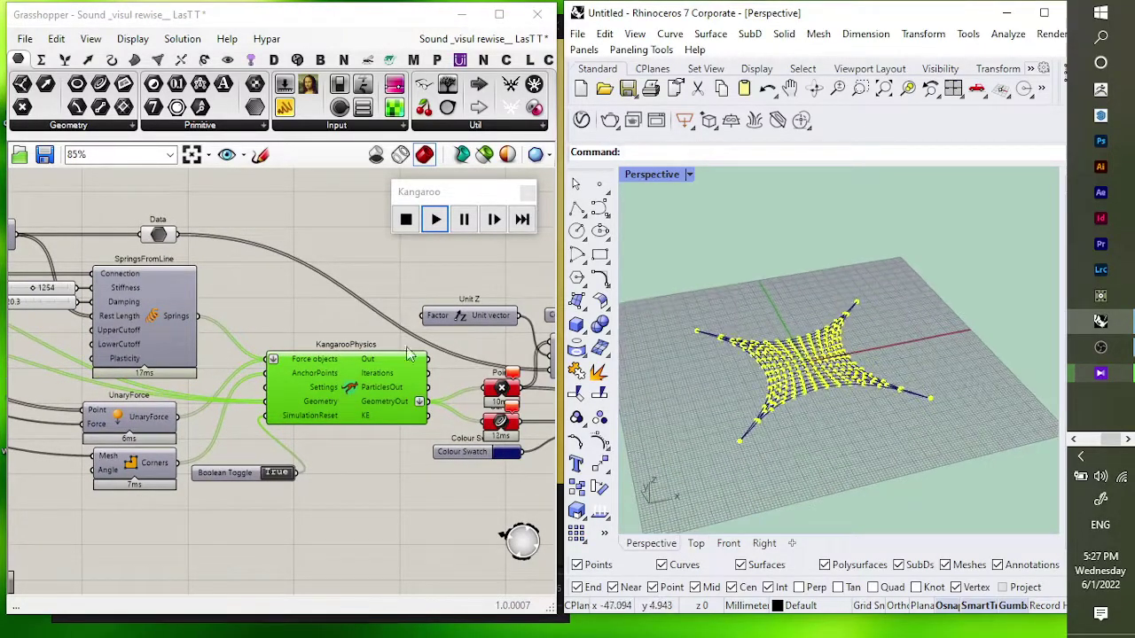
right_click_drag(379, 346, 209, 330)
right_click_drag(332, 337, 162, 331)
right_click_drag(235, 324, 299, 325)
scroll(255, 326, "up", 1)
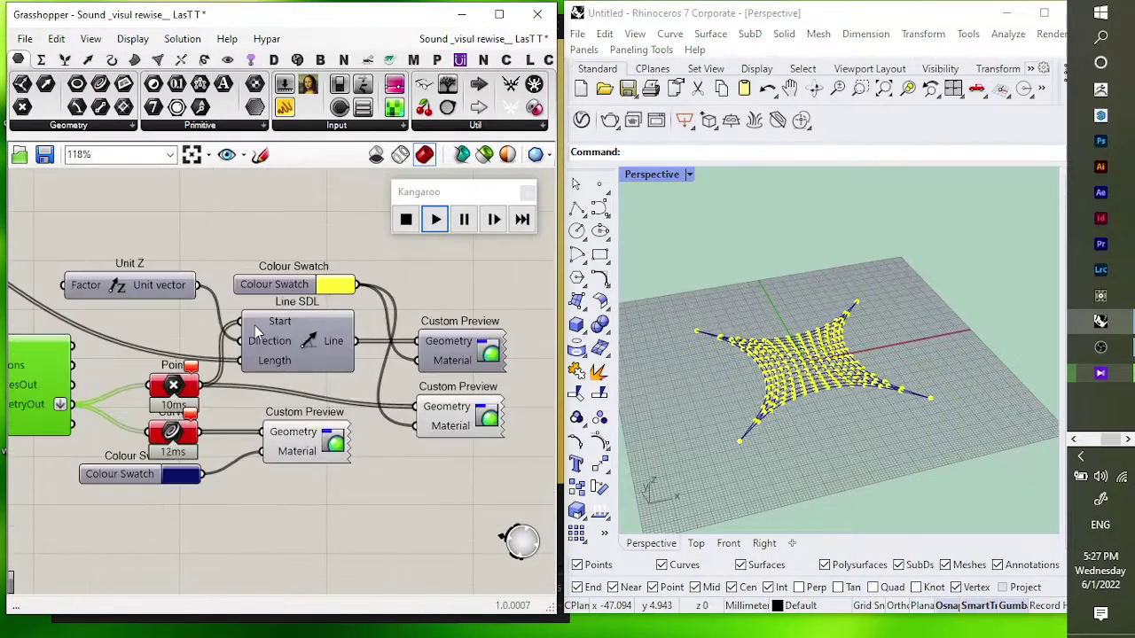
Step: Trace the definition back to Smoothing Moving Average and examine the panel showing its output
right_click_drag(199, 316, 348, 312)
scroll(347, 312, "down", 2)
right_click_drag(257, 300, 317, 309)
right_click_drag(222, 297, 252, 304)
right_click_drag(184, 307, 258, 307)
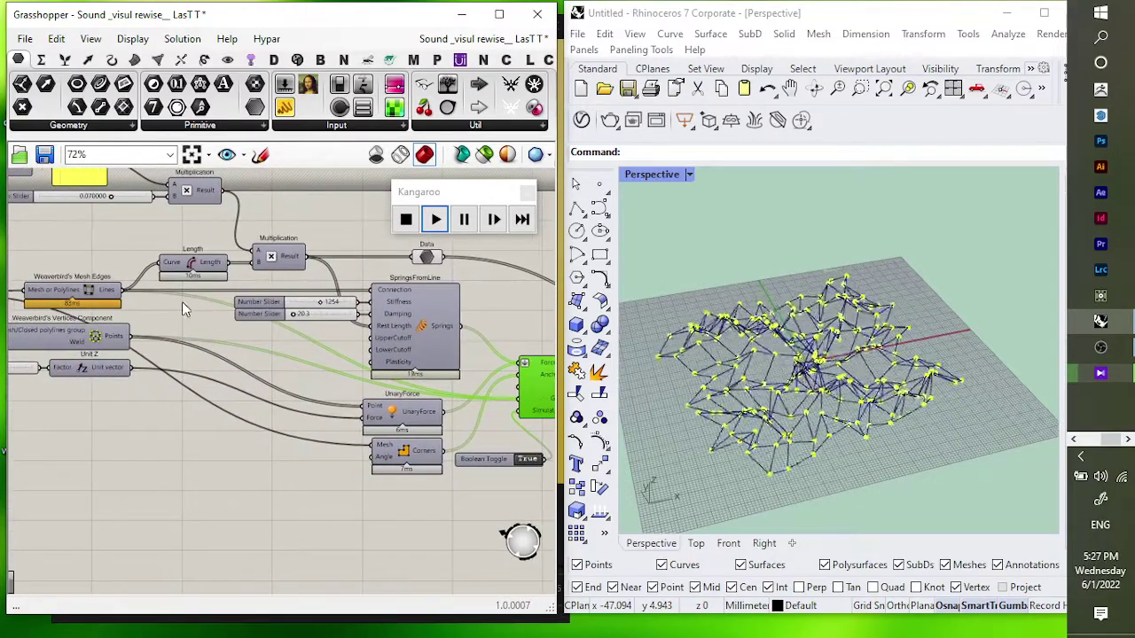
right_click_drag(181, 301, 220, 303)
right_click_drag(152, 307, 232, 348)
right_click_drag(182, 312, 228, 327)
right_click_drag(155, 297, 206, 303)
scroll(413, 306, "up", 3)
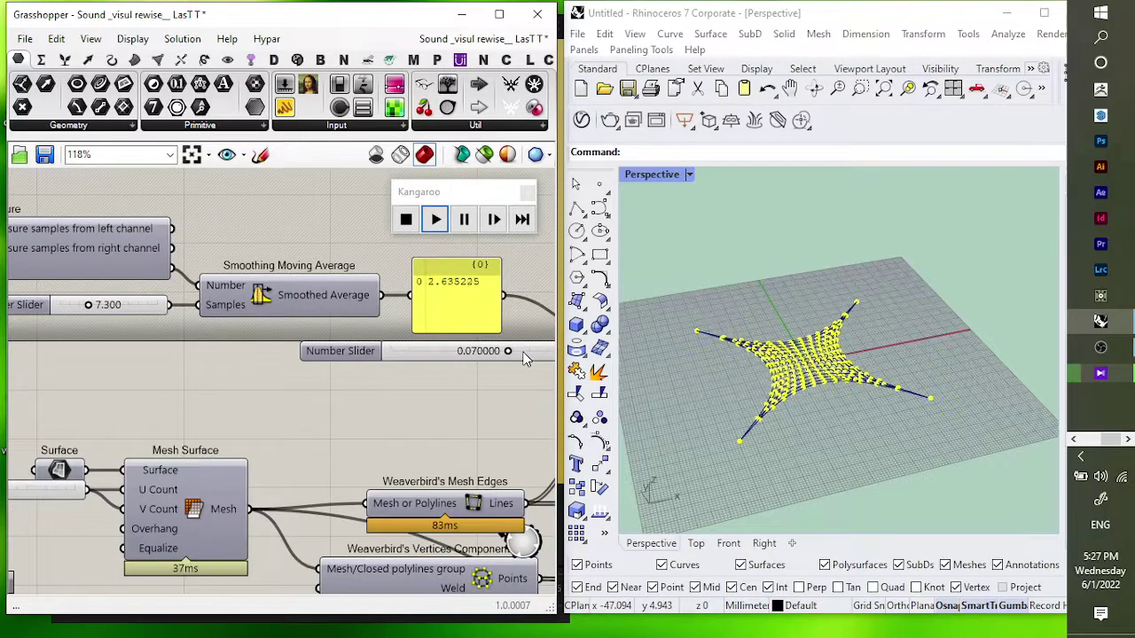
left_click(480, 309)
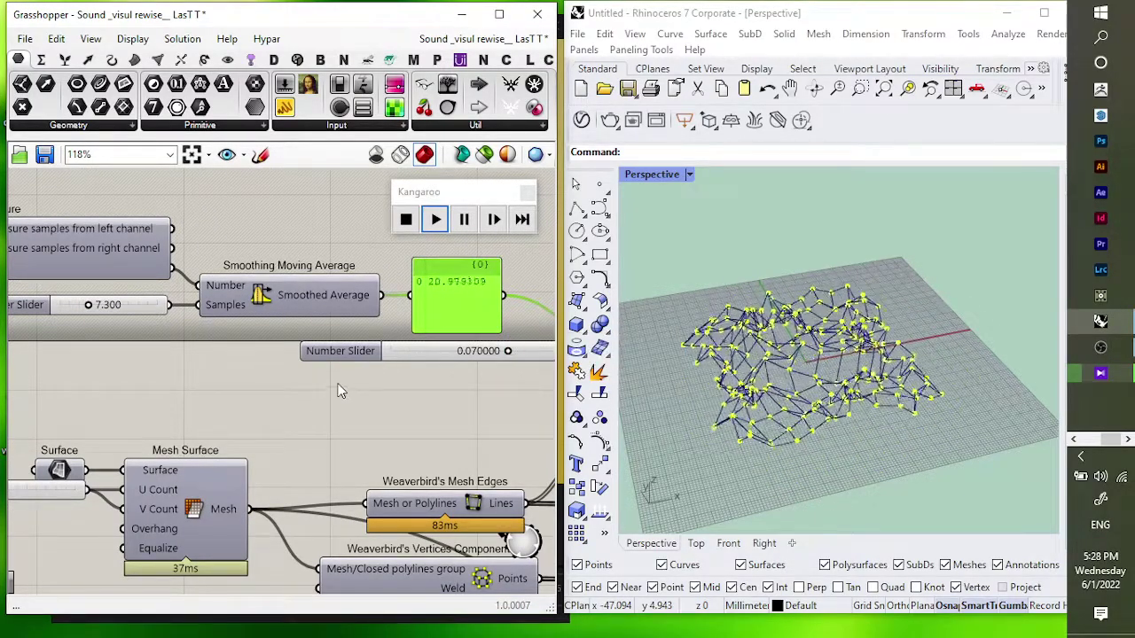
Step: Reposition the Sound Capture component and the 7.300 samples slider slightly lower to line up with Smoothing Moving Average
scroll(184, 386, "down", 2)
right_click_drag(184, 387, 211, 329)
scroll(234, 339, "down", 1)
right_click_drag(126, 308, 293, 355)
scroll(134, 335, "down", 1)
scroll(254, 345, "up", 1)
mouse_move(184, 344)
right_mouse_down()
mouse_move(105, 343)
mouse_move(174, 359)
right_mouse_up()
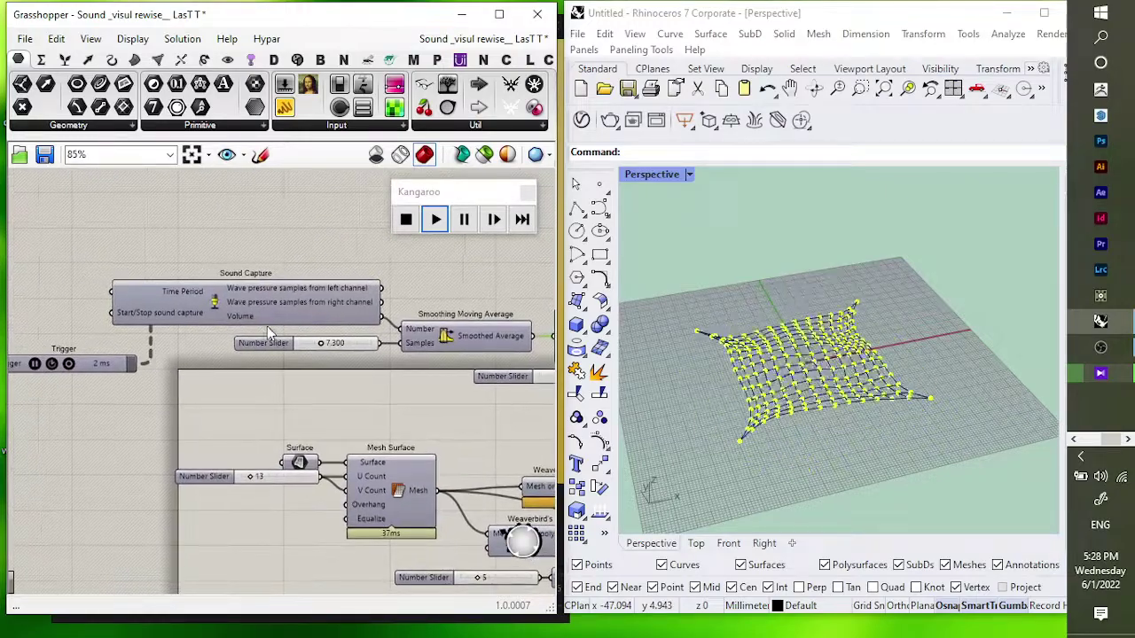
left_click_drag(286, 304, 276, 356)
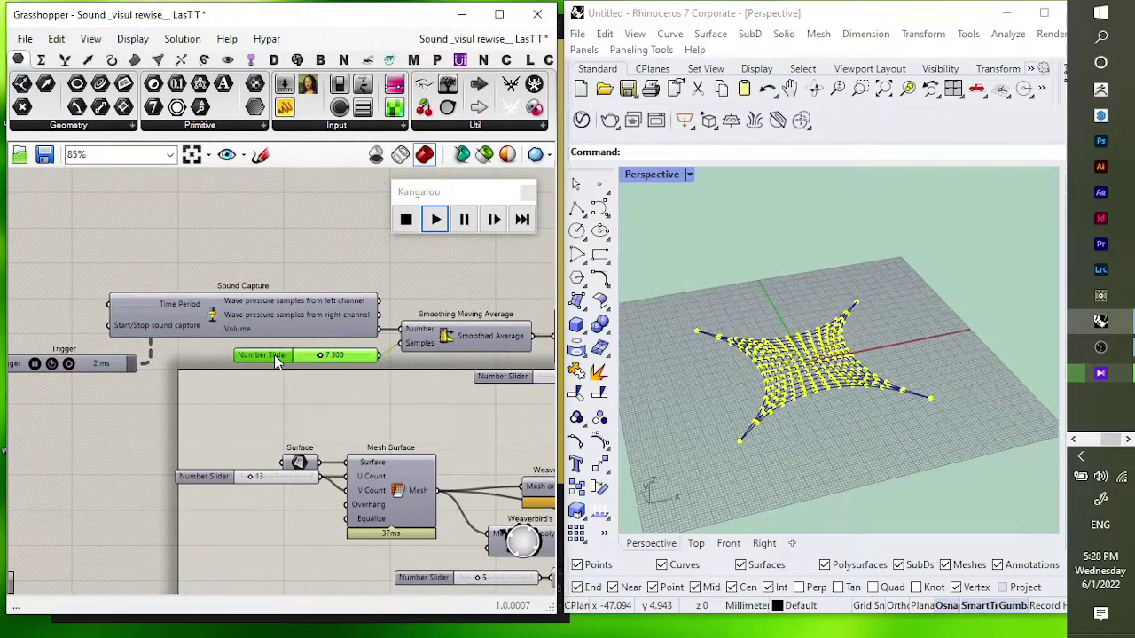
Step: Add a Scribble text note to the canvas above the Sound Capture component
scroll(346, 355, "up", 2)
right_click_drag(230, 376, 324, 409)
scroll(271, 366, "down", 3)
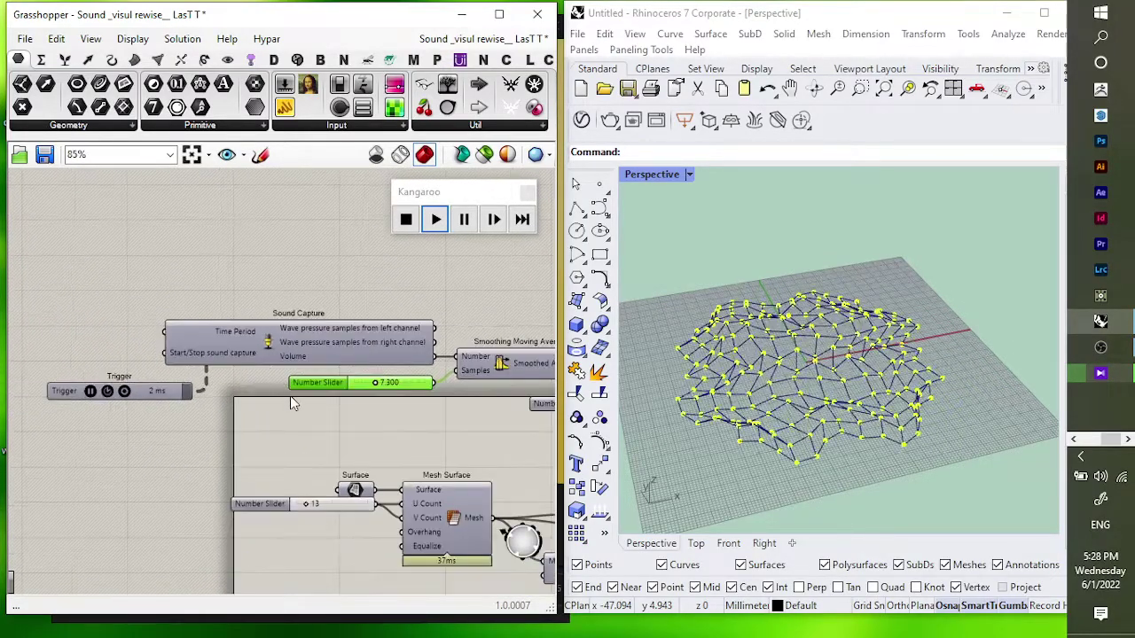
right_click_drag(305, 357, 257, 341)
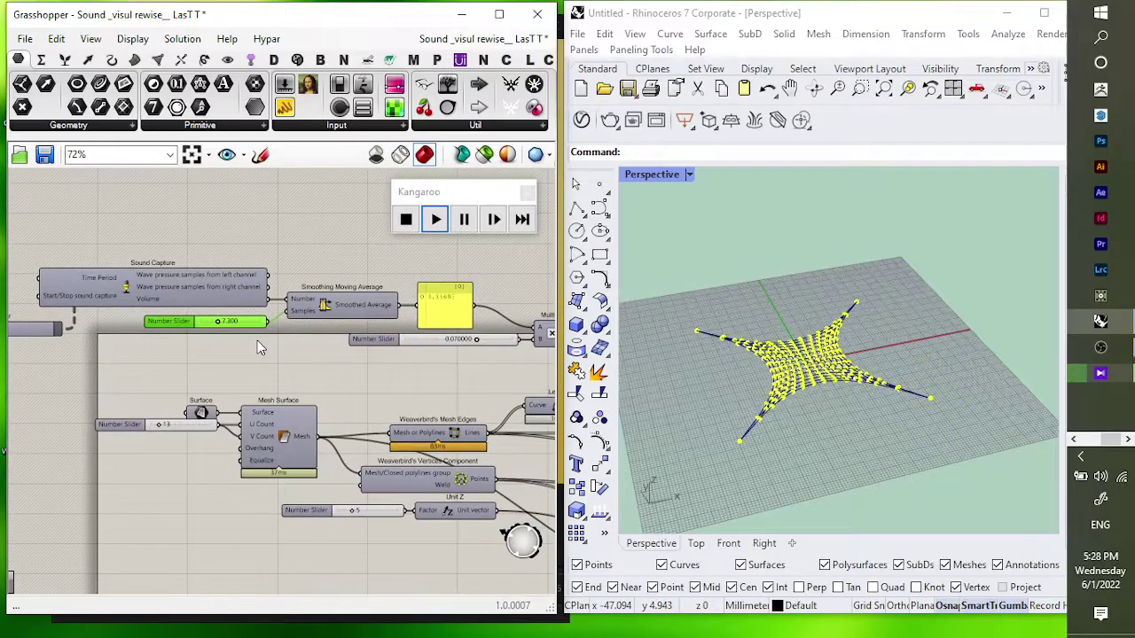
scroll(266, 344, "up", 2)
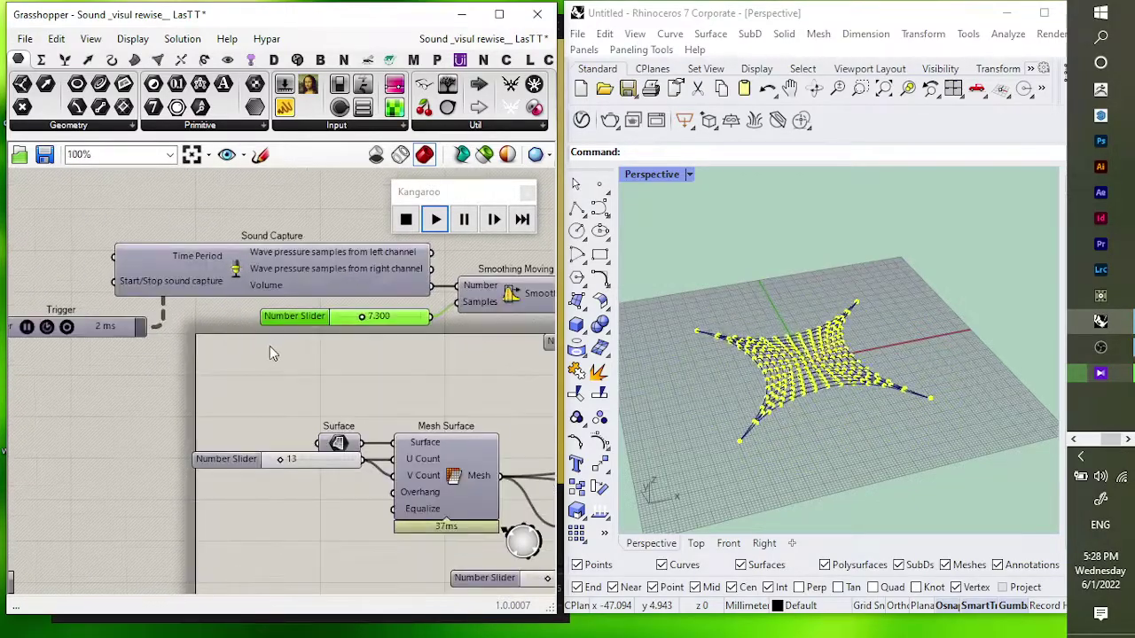
scroll(266, 364, "down", 2)
right_click_drag(276, 360, 201, 346)
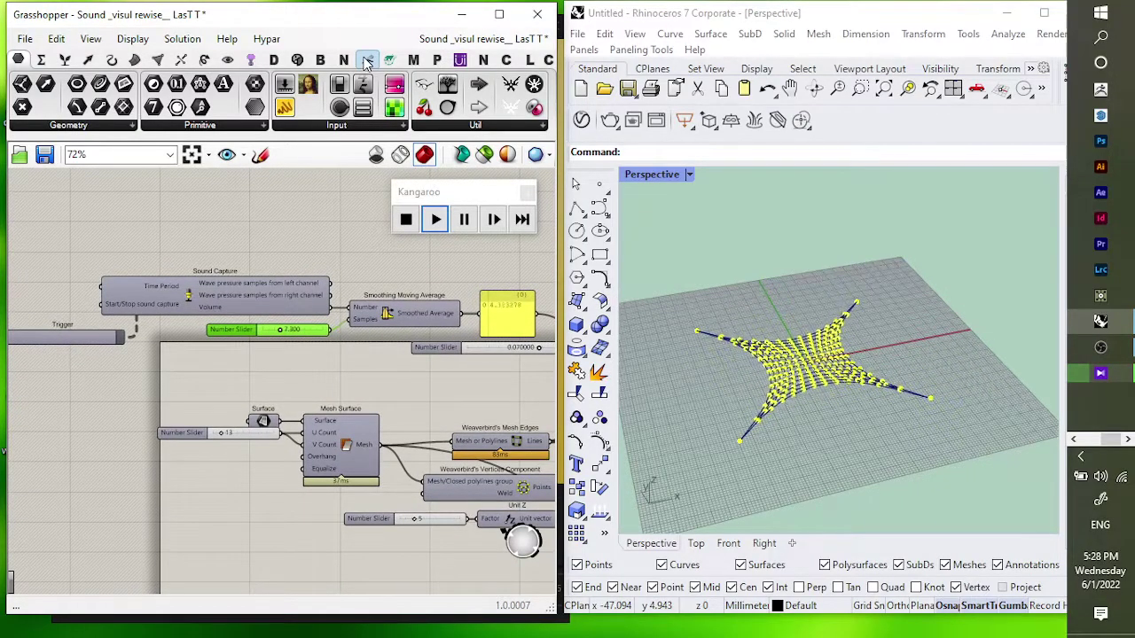
double_click(178, 227)
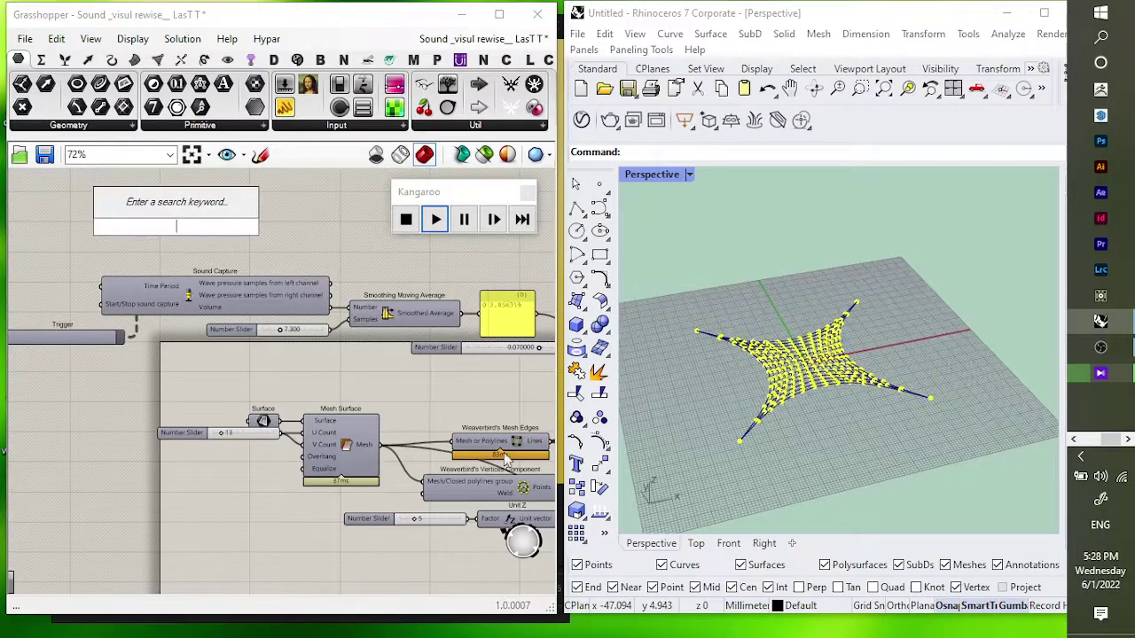
type("screen")
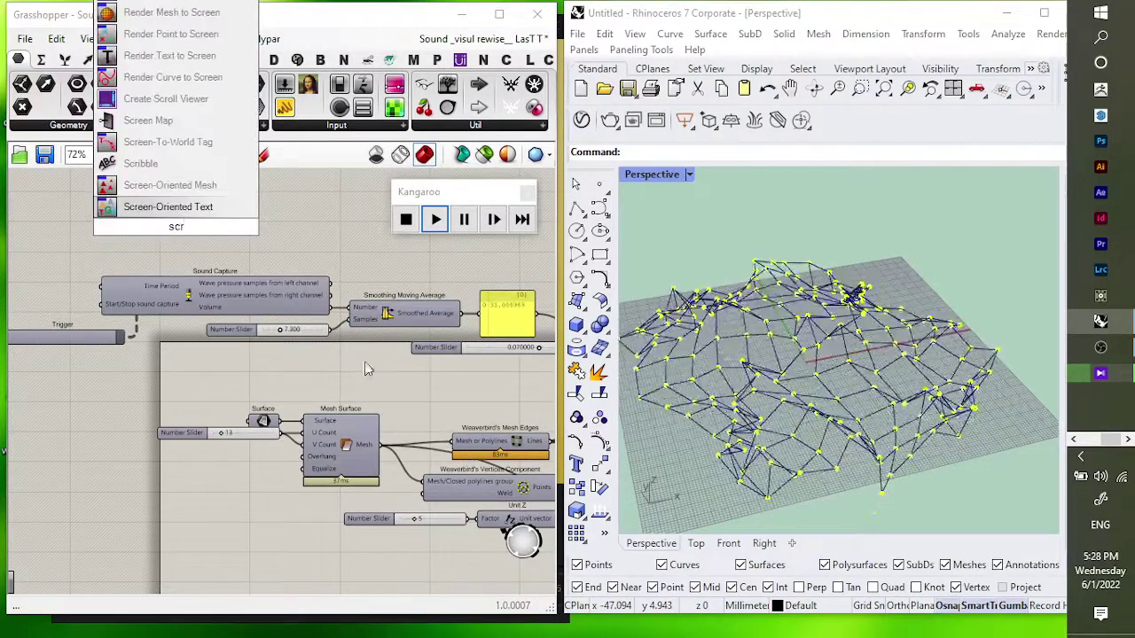
left_click(164, 183)
Step: Increase the Scribble note's text size to 43
scroll(178, 230, "up", 2)
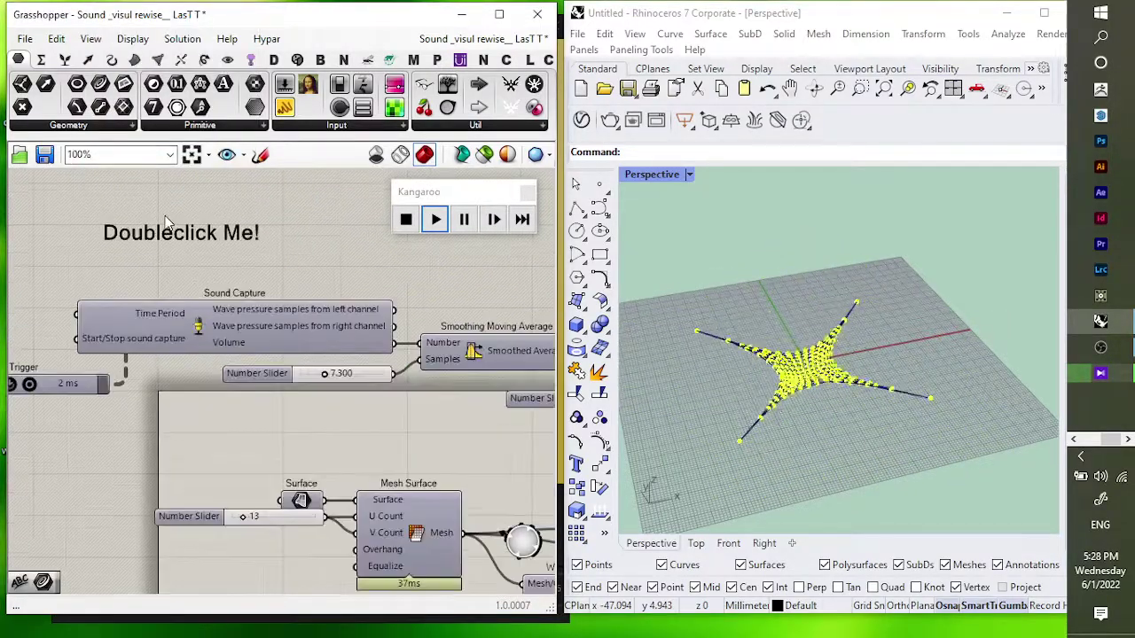
double_click(180, 231)
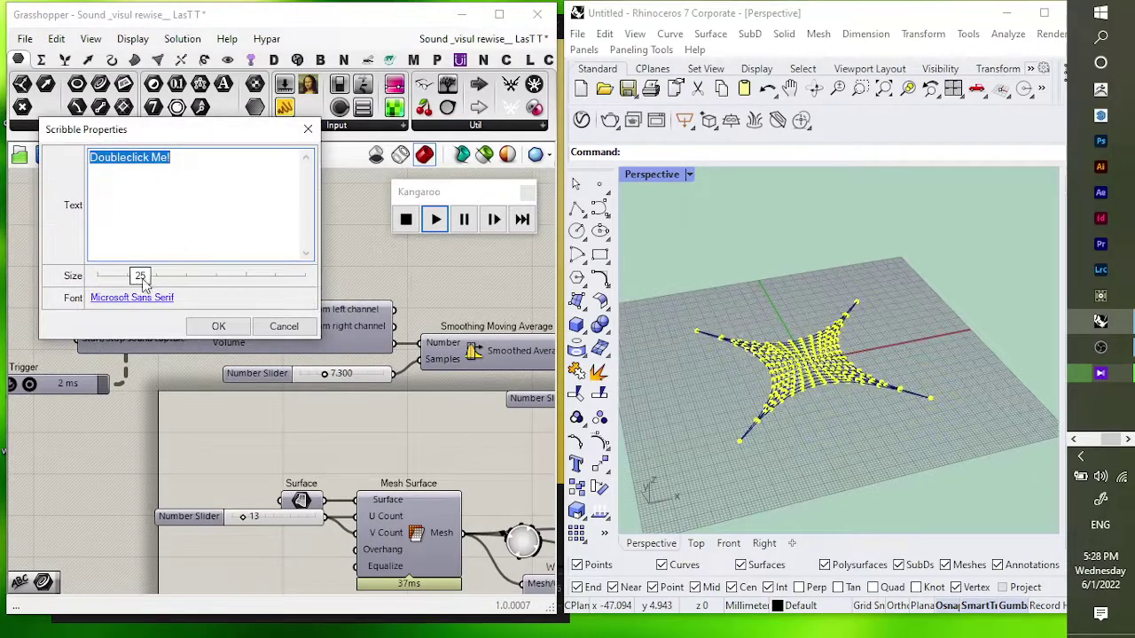
left_click_drag(145, 279, 165, 283)
left_click(218, 326)
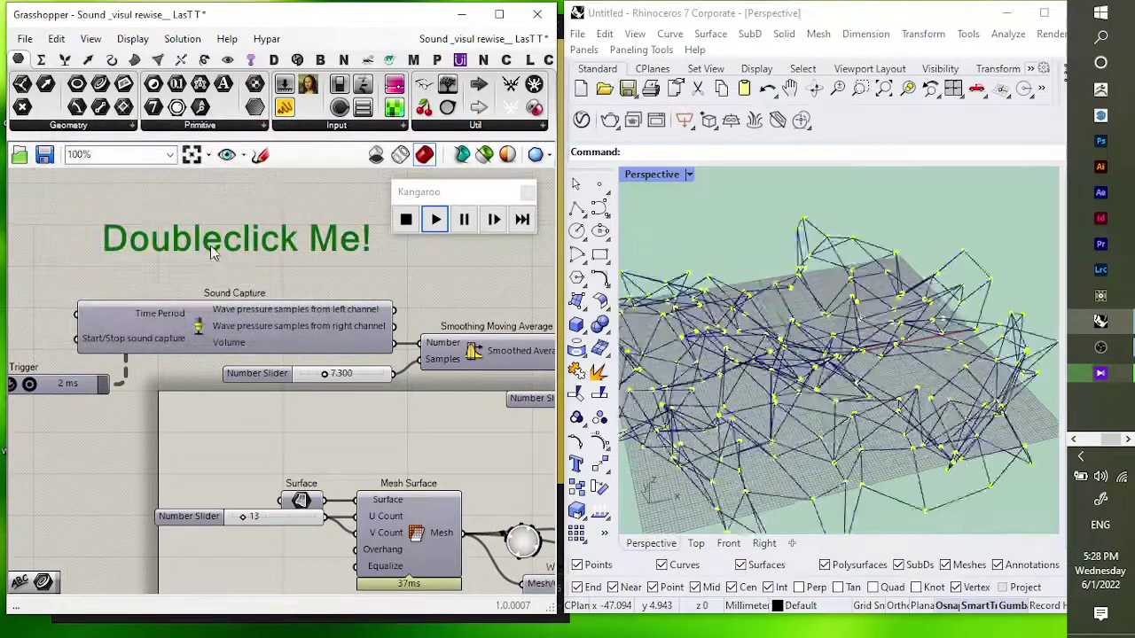
Step: Change the Scribble text to "firefly plug-in and kangaroo plug-in used for this code." on two lines
double_click(238, 235)
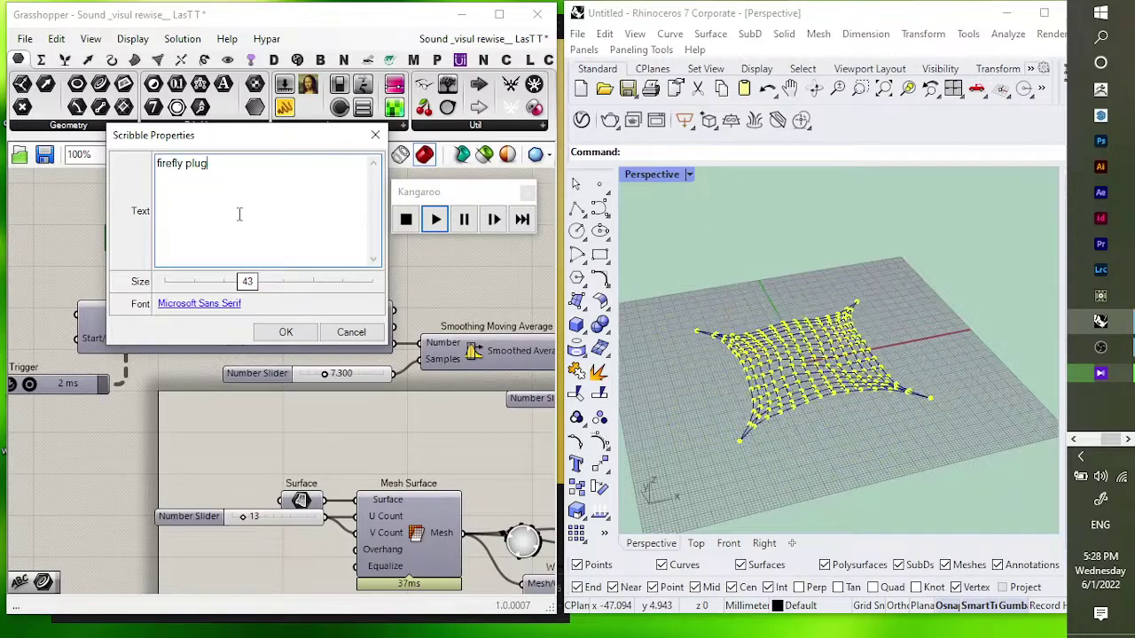
key("BackSpace")
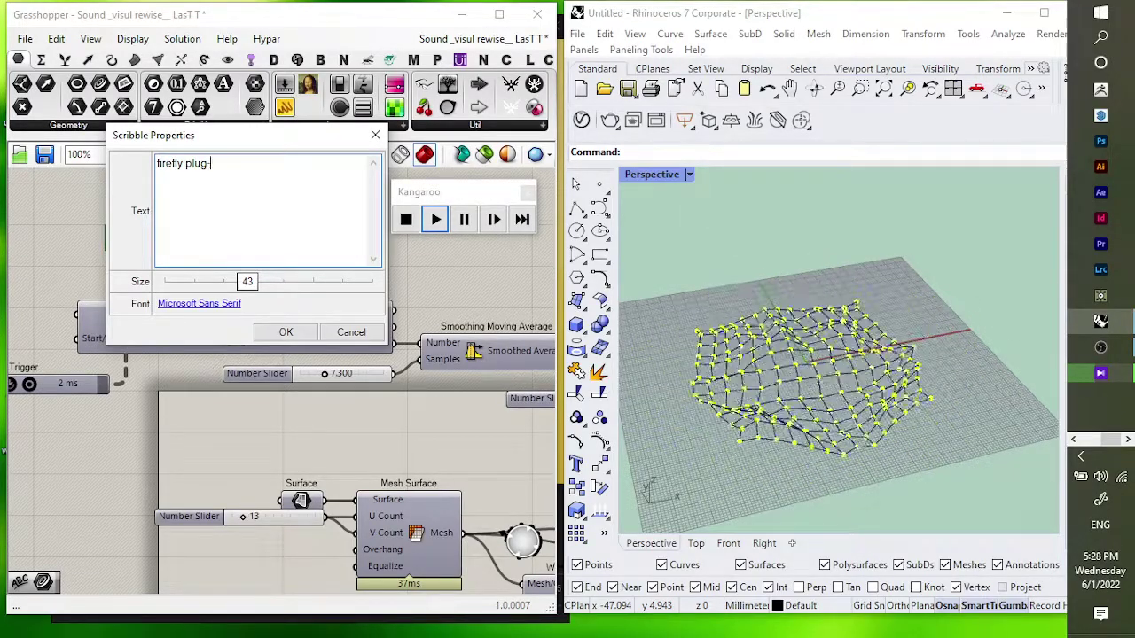
type("-in and kangaroo plug-in")
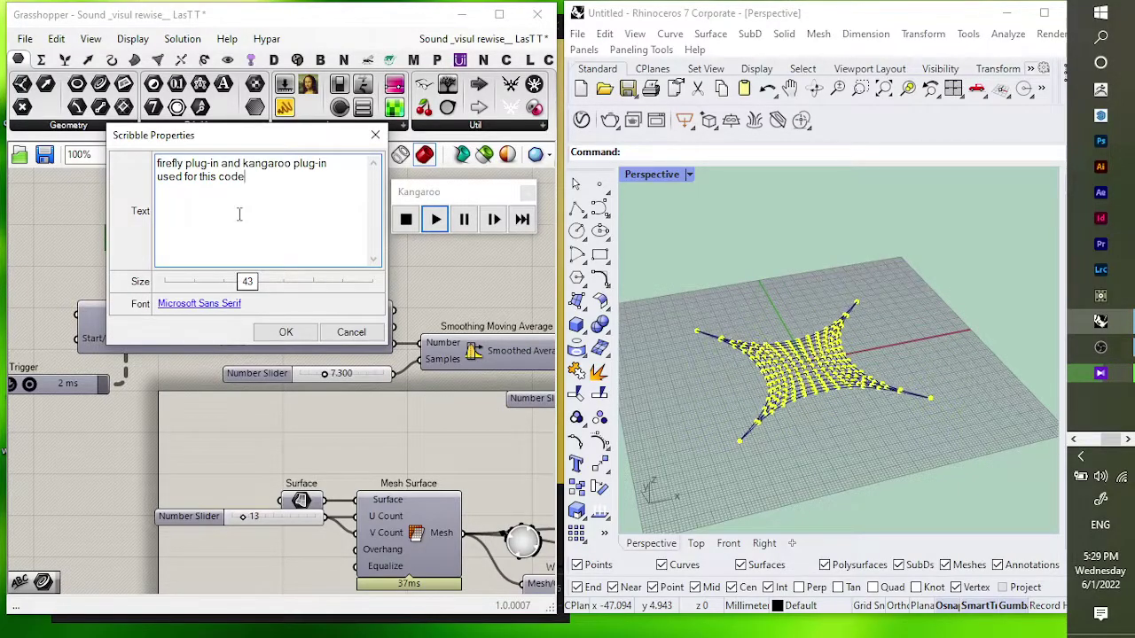
type(".")
left_click(285, 332)
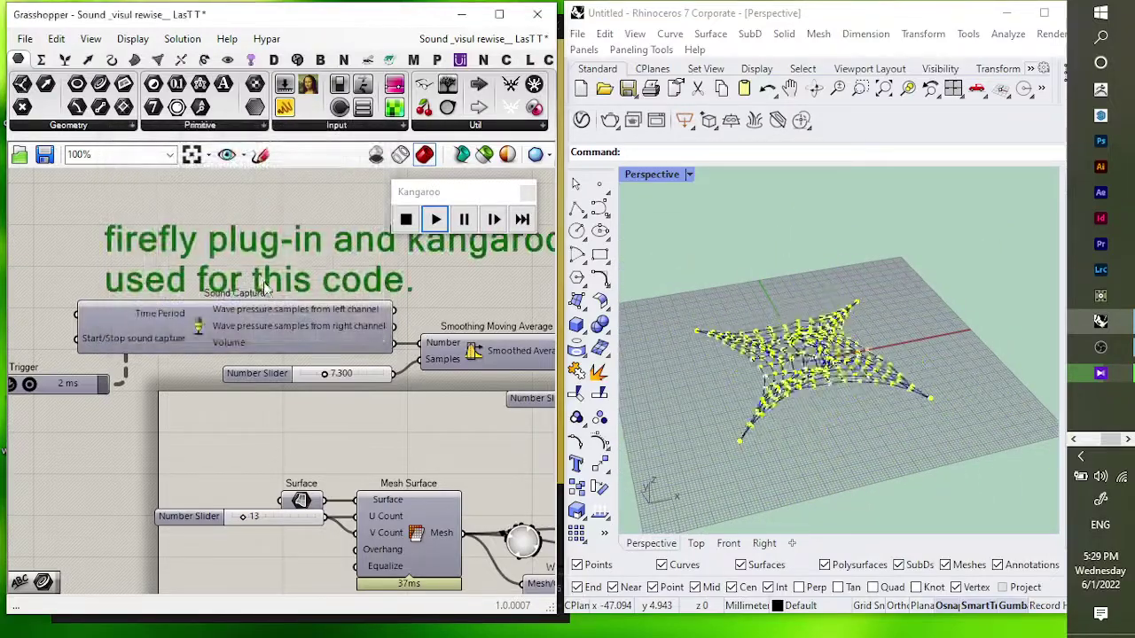
Step: Move the plug-in note up and outward so it sits clear of the Sound Capture component
scroll(364, 271, "down", 2)
left_click_drag(213, 270, 139, 238)
scroll(283, 282, "down", 1)
right_click_drag(283, 282, 386, 316)
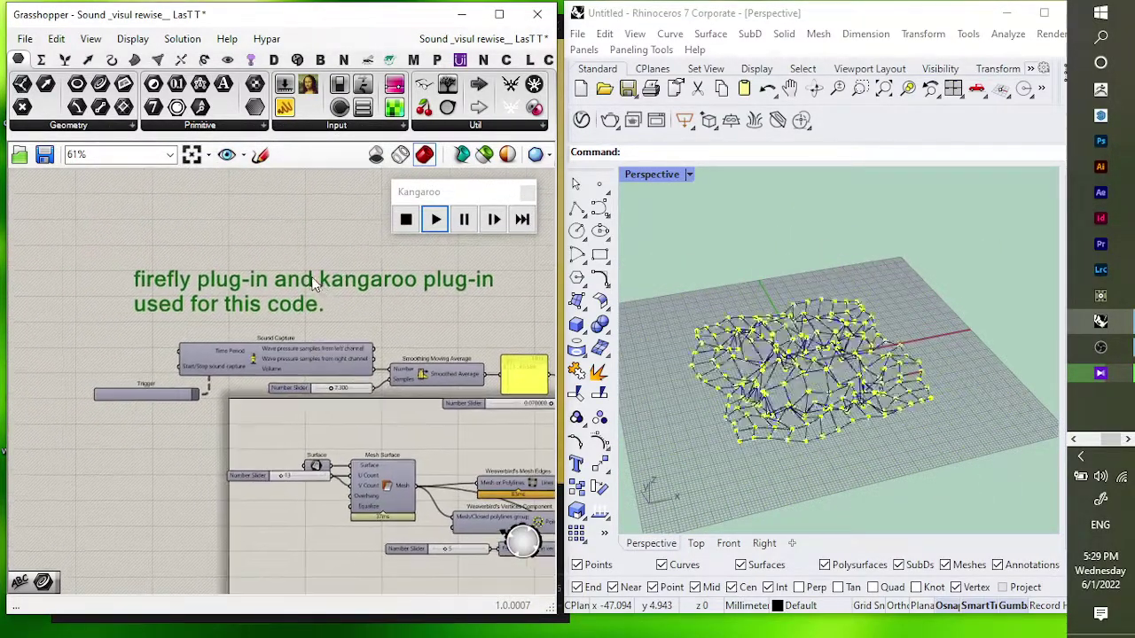
scroll(207, 285, "up", 1)
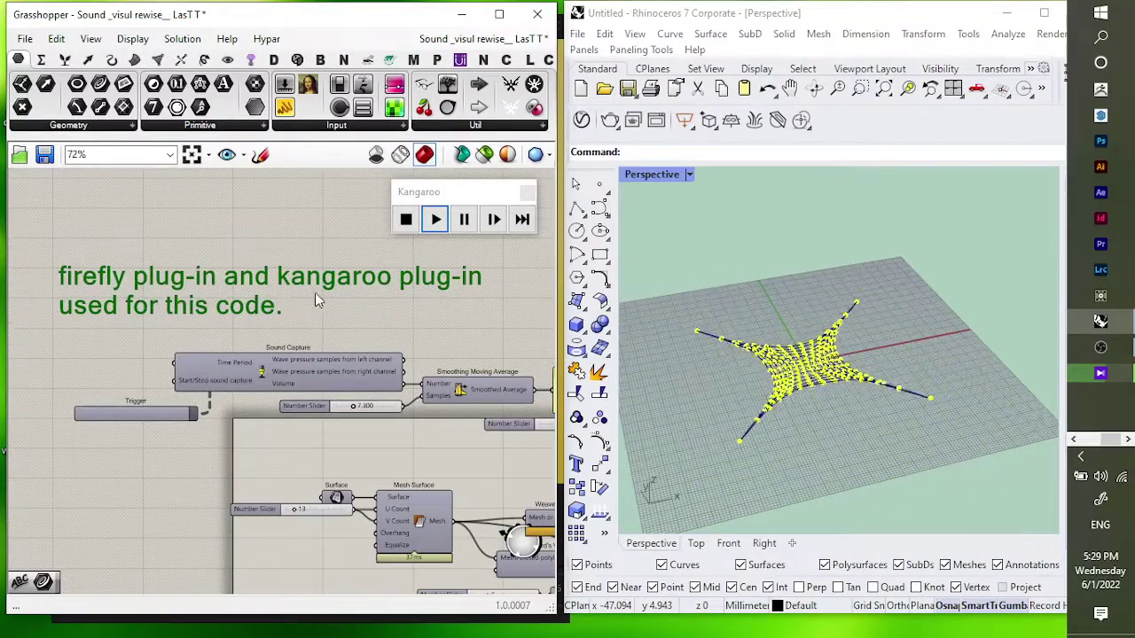
Step: Examine the definition from Trigger and Sound Capture through Mesh Surface to the Weaverbird edge and vertex components
scroll(270, 350, "down", 1)
right_click_drag(321, 366, 253, 331)
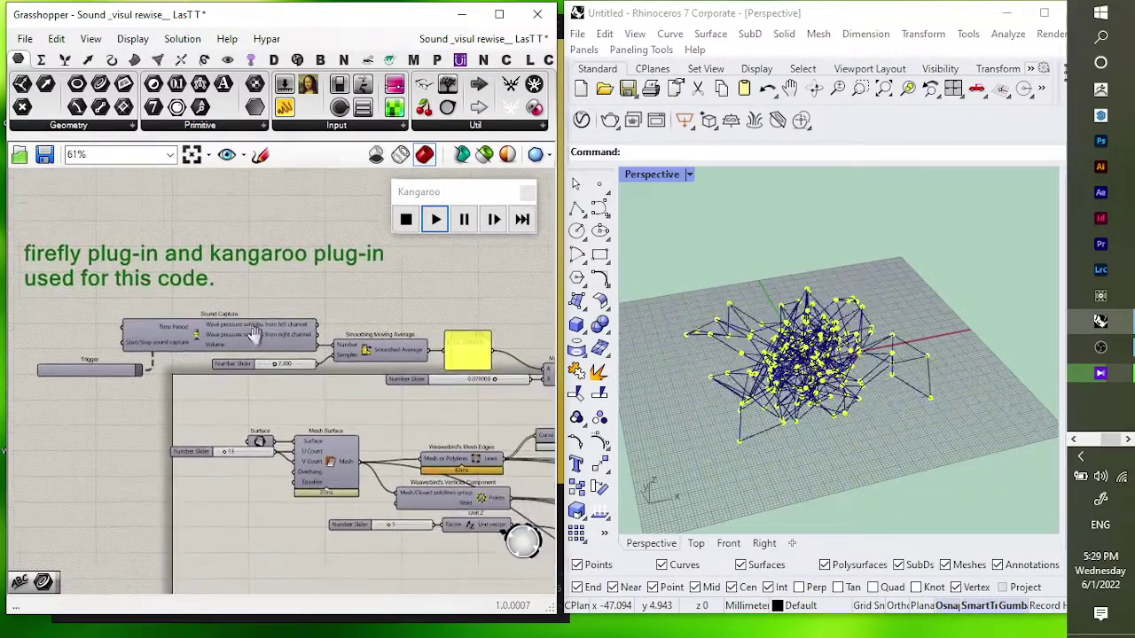
scroll(326, 368, "up", 3)
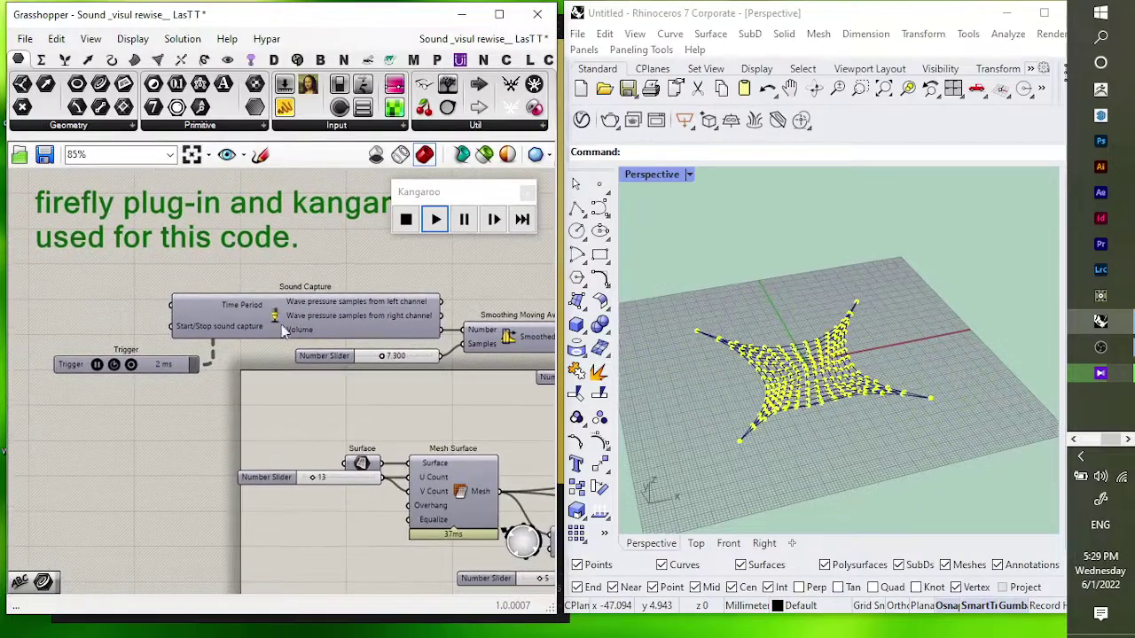
right_click_drag(339, 351, 330, 398)
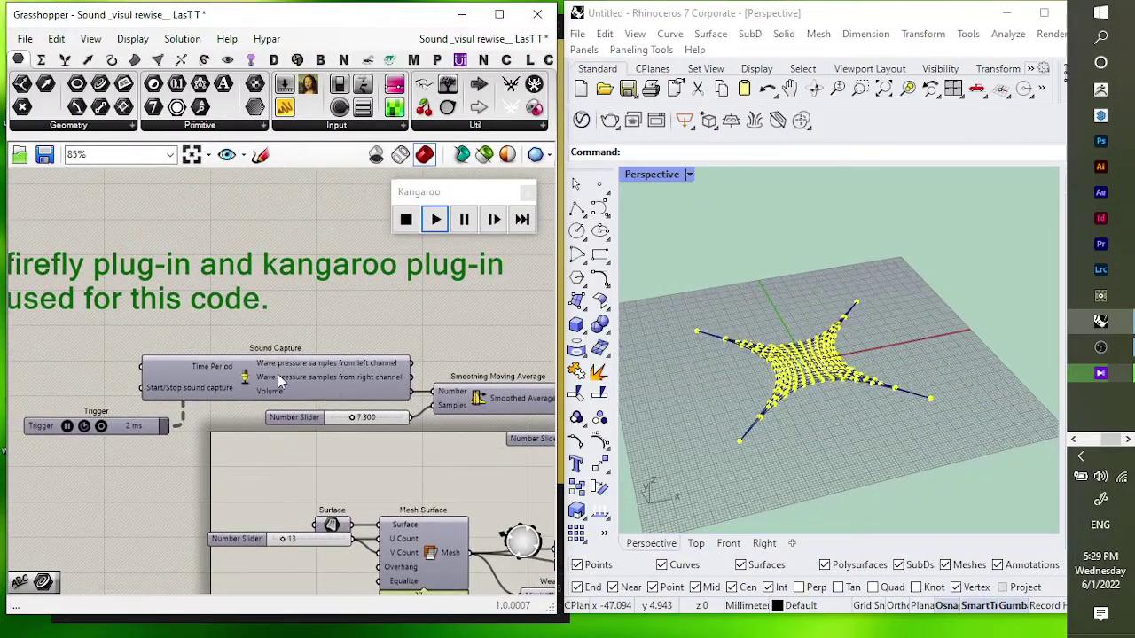
scroll(280, 381, "up", 1)
scroll(272, 372, "down", 2)
scroll(327, 395, "up", 3)
scroll(371, 350, "up", 2)
right_click_drag(373, 351, 320, 264)
scroll(339, 335, "down", 3)
scroll(240, 359, "up", 2)
right_click_drag(240, 359, 174, 316)
scroll(376, 354, "down", 1)
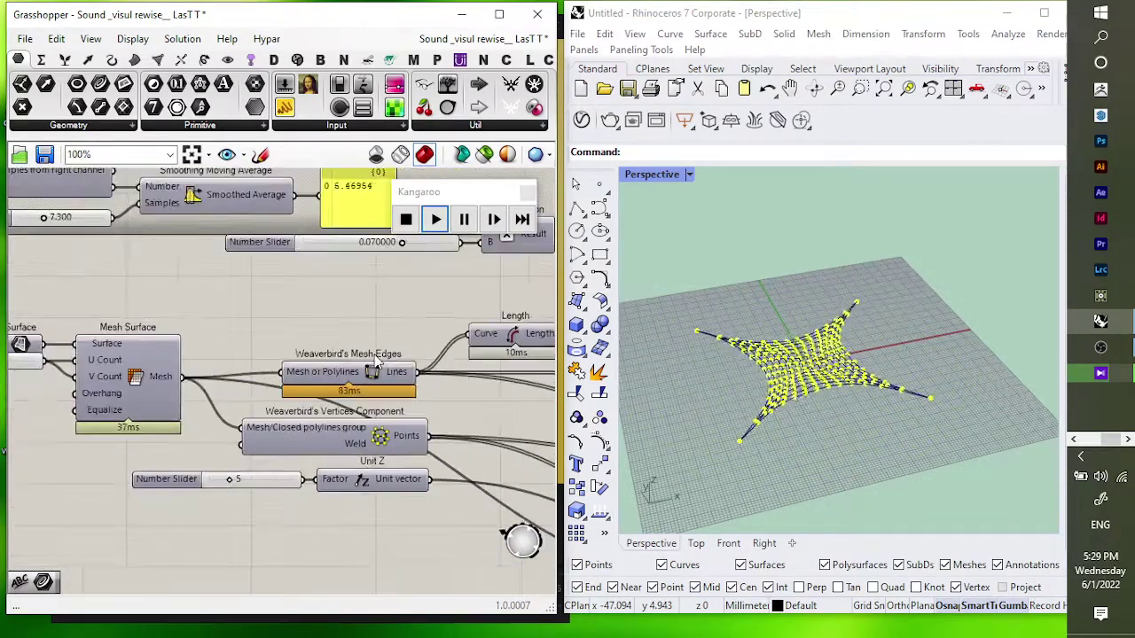
right_click_drag(375, 360, 306, 352)
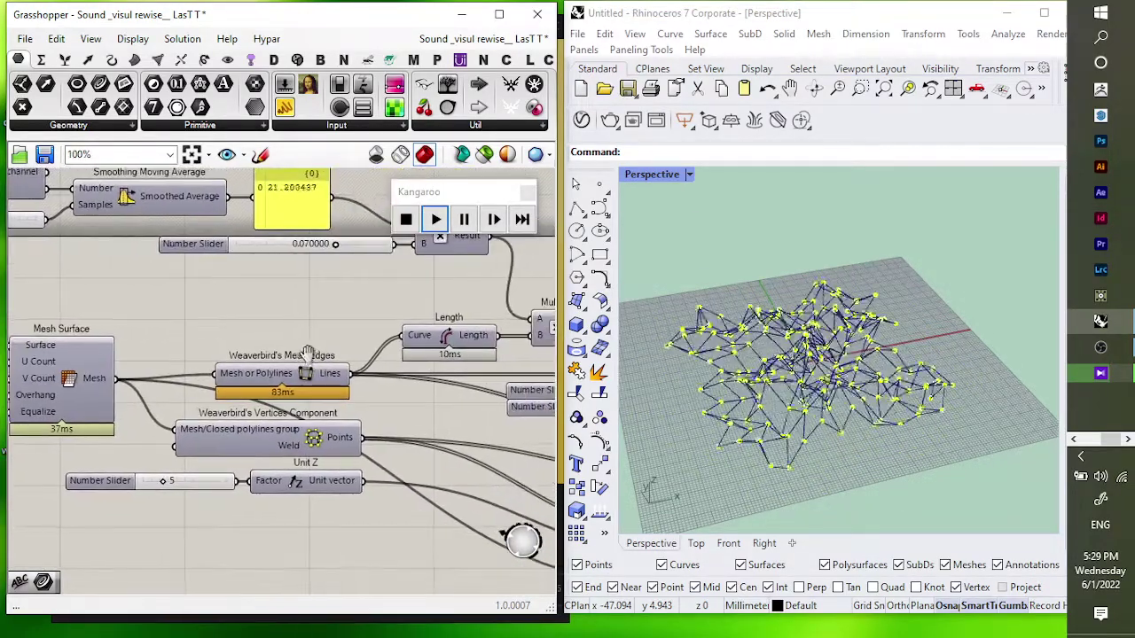
Step: Set the speaker volume to 92, bring up KMPlayer to check the playing track, and minimise it again
left_click(1101, 476)
scroll(1078, 574, "up", 1)
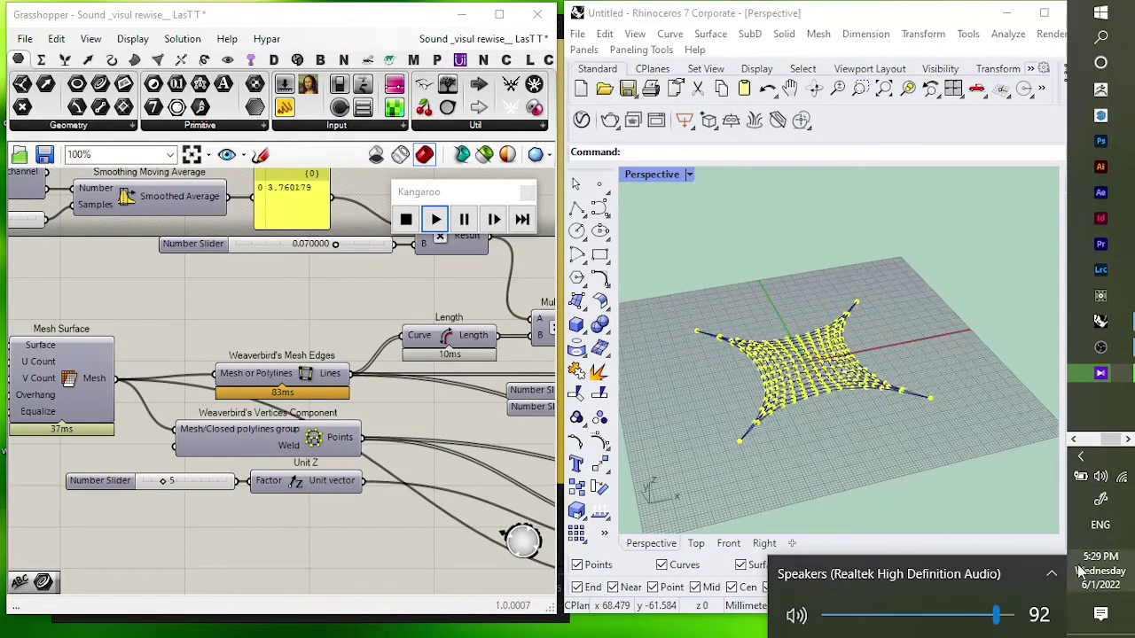
left_click(1100, 373)
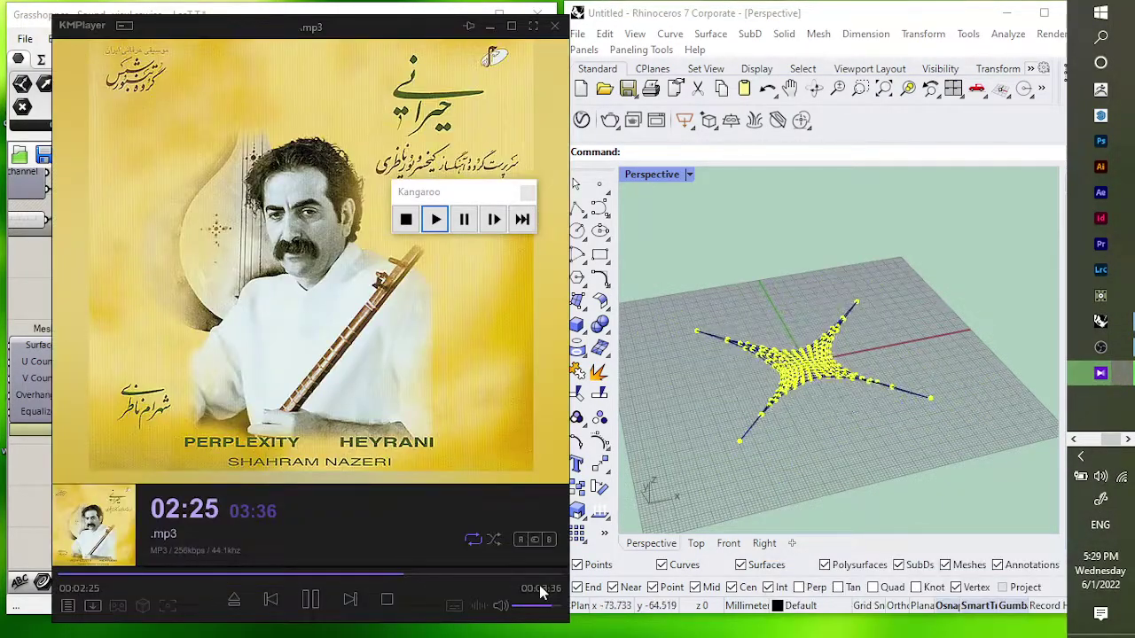
left_click(489, 26)
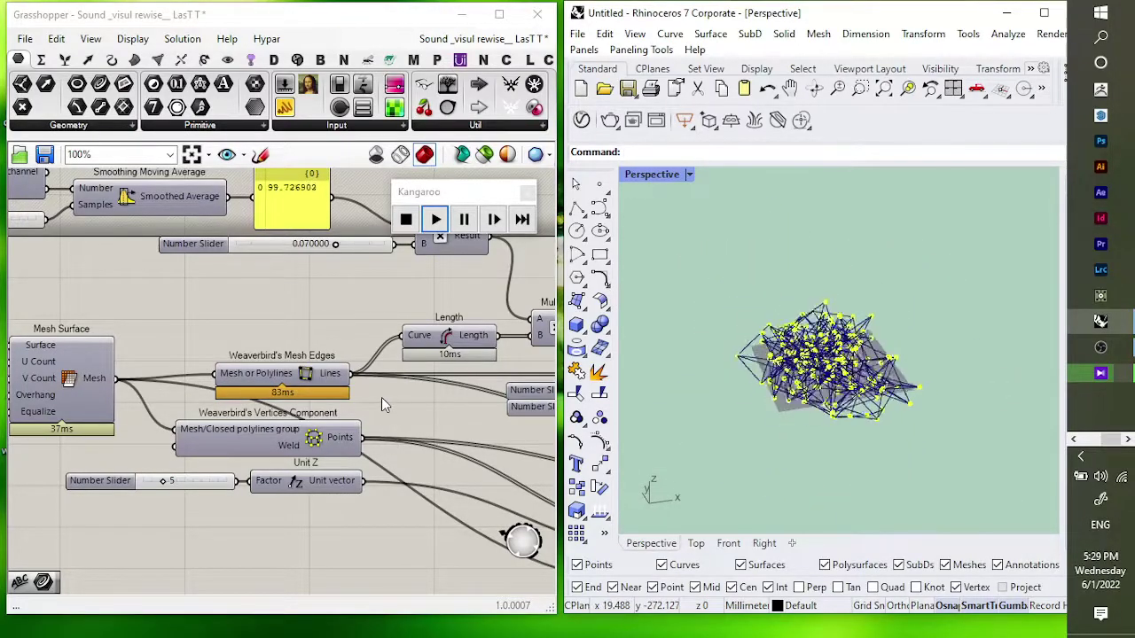
Step: Examine how the Weaverbird outputs feed the length, SpringsFromLine, UnaryForce and Corners components ahead of KangarooPhysics
scroll(370, 396, "down", 2)
right_click_drag(358, 393, 290, 378)
scroll(285, 373, "up", 3)
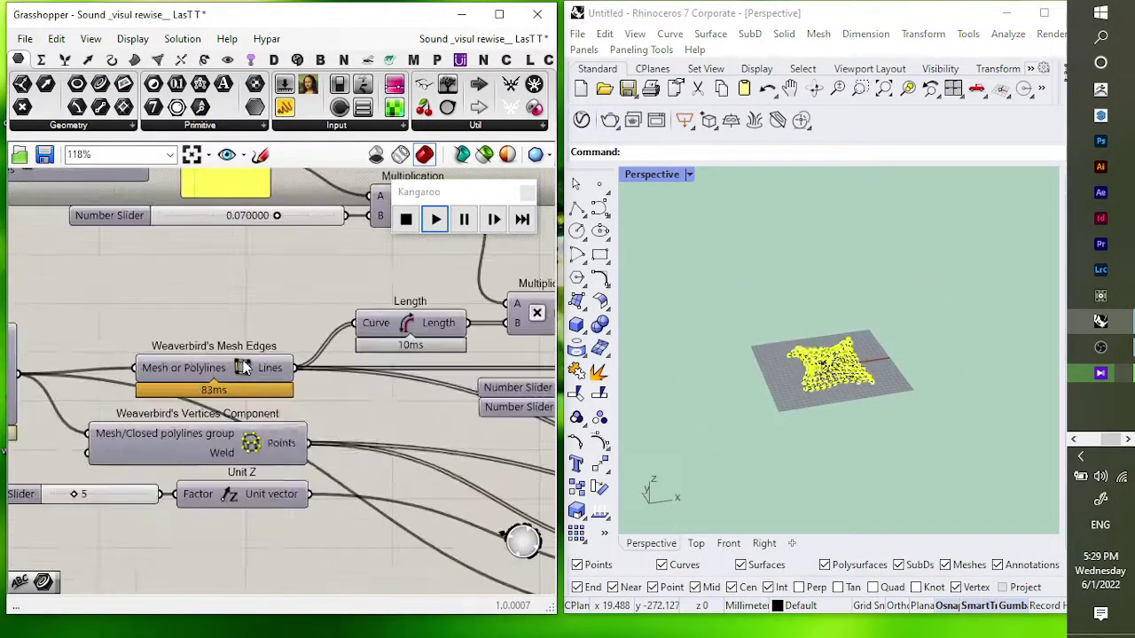
scroll(304, 382, "down", 1)
mouse_move(190, 379)
right_mouse_down()
mouse_move(289, 384)
mouse_move(178, 378)
right_mouse_up()
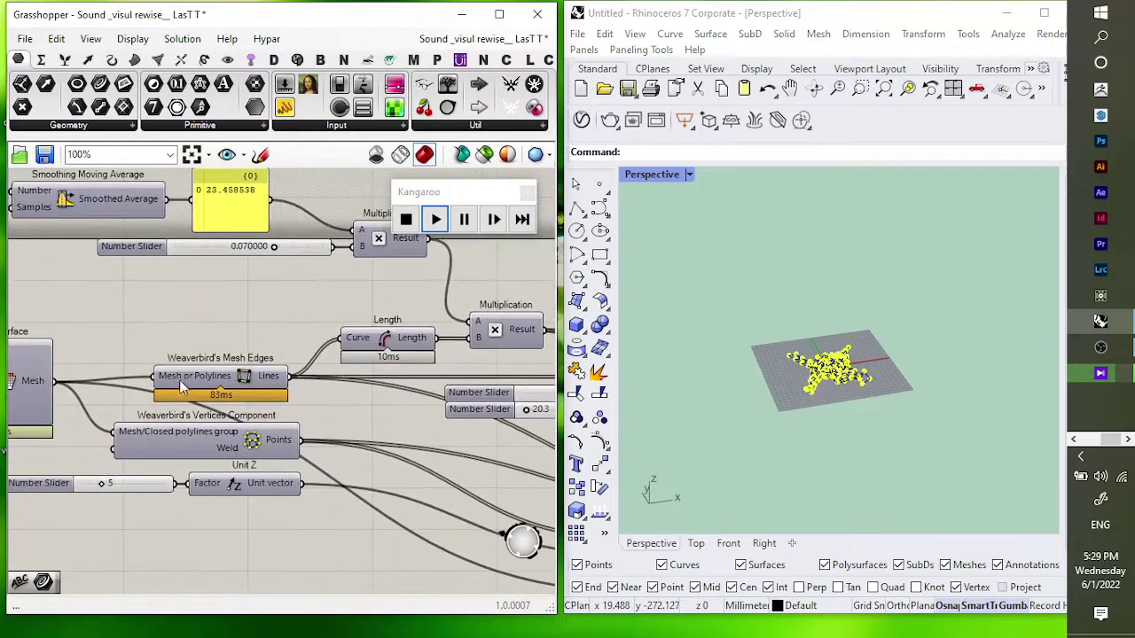
right_click_drag(314, 407, 139, 387)
scroll(140, 386, "down", 2)
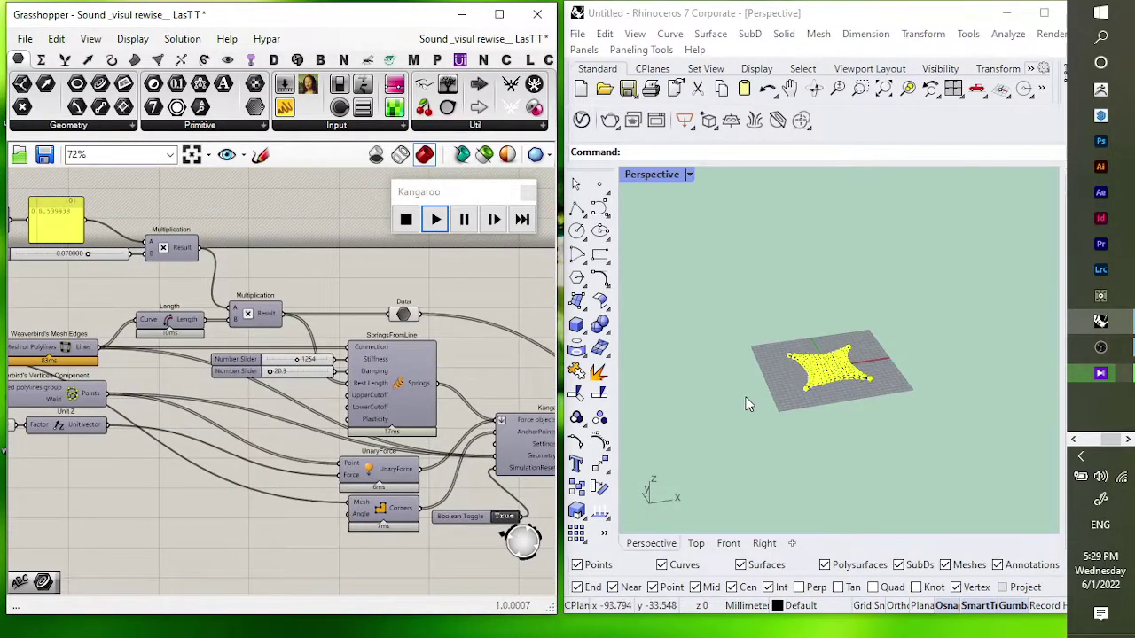
Step: Examine the path from Mesh Surface through the Weaverbird edges and vertices, Unit Z and both Multiplication components
scroll(320, 382, "up", 1)
right_click_drag(871, 410, 930, 426, "shift")
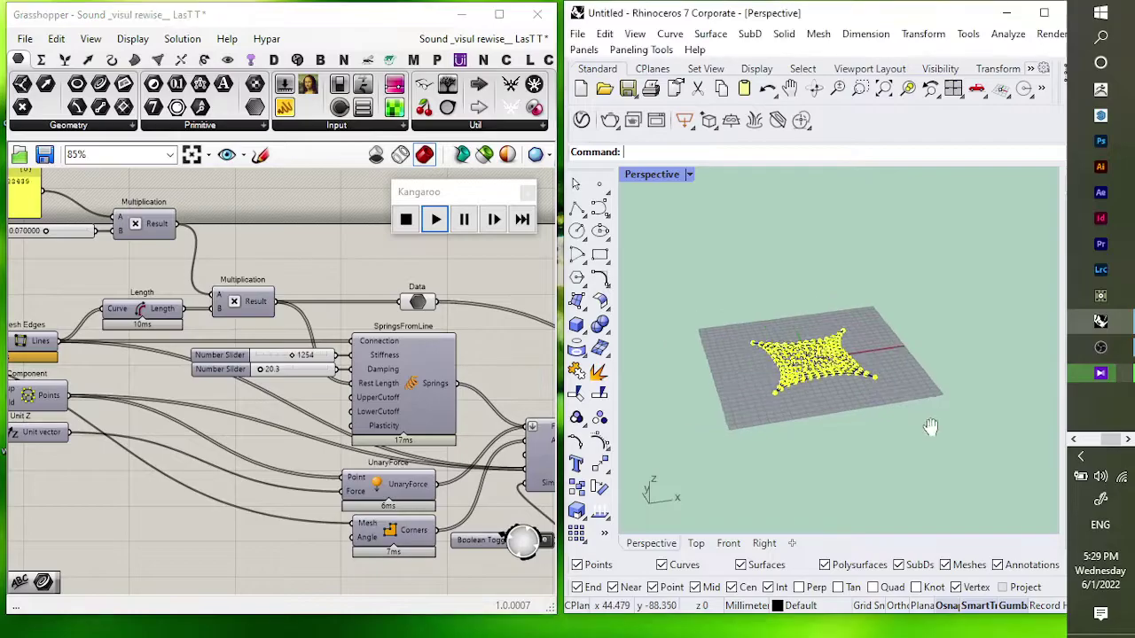
right_click_drag(149, 345, 410, 378)
right_click_drag(260, 381, 201, 354)
right_click_drag(345, 380, 200, 375)
scroll(230, 377, "down", 1)
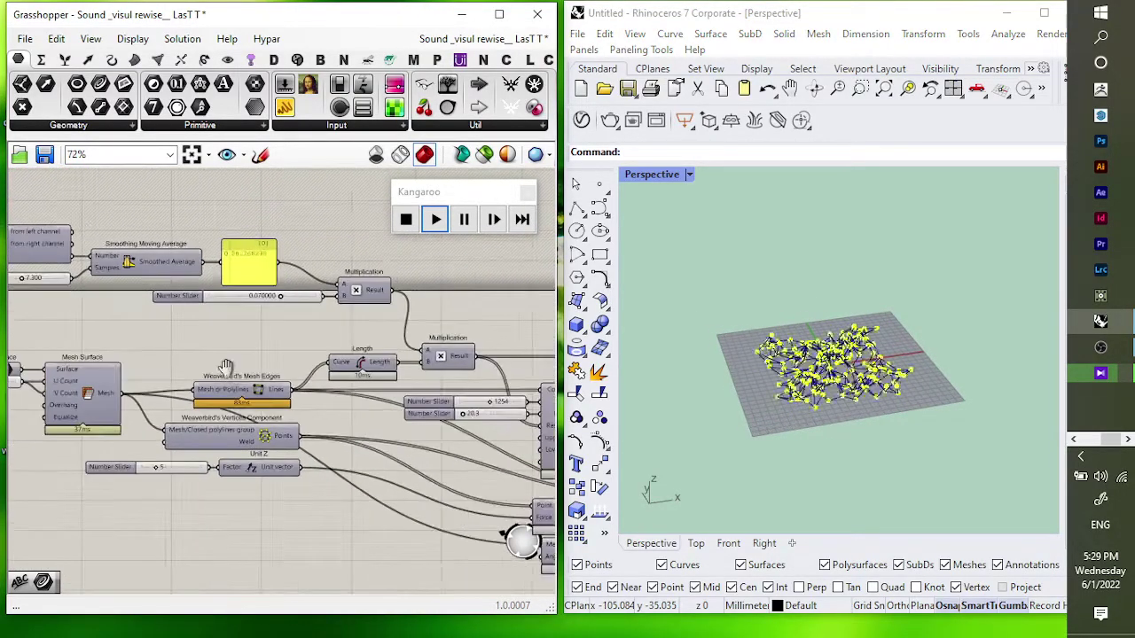
scroll(230, 377, "up", 1)
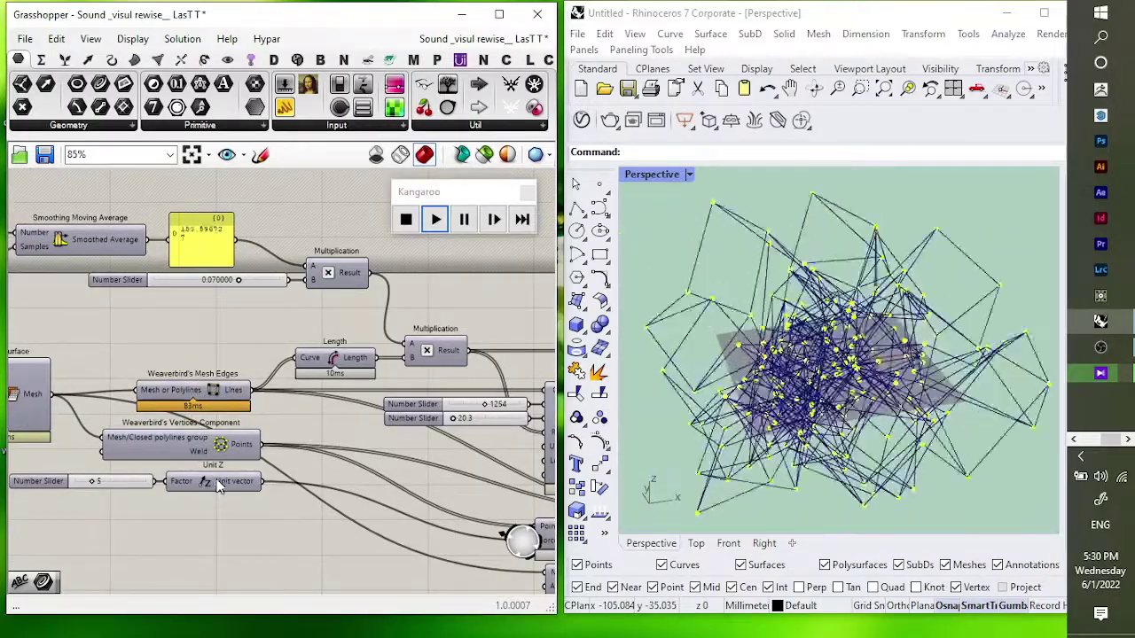
scroll(286, 436, "down", 1)
right_click_drag(286, 435, 177, 402)
scroll(274, 408, "up", 1)
Step: Select the SpringsFromLine component and examine its connection, stiffness, damping and rest length inputs
left_click(448, 422)
scroll(171, 372, "down", 1)
mouse_move(167, 366)
right_mouse_down()
mouse_move(462, 395)
mouse_move(174, 385)
right_mouse_up()
scroll(158, 297, "up", 2)
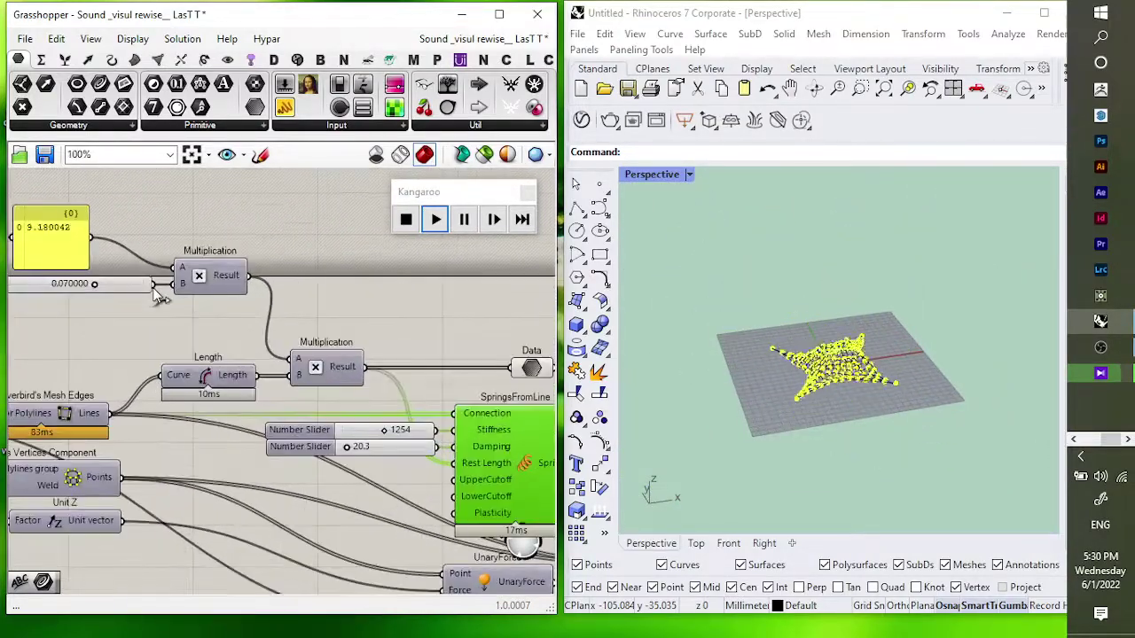
right_click_drag(181, 284, 211, 286)
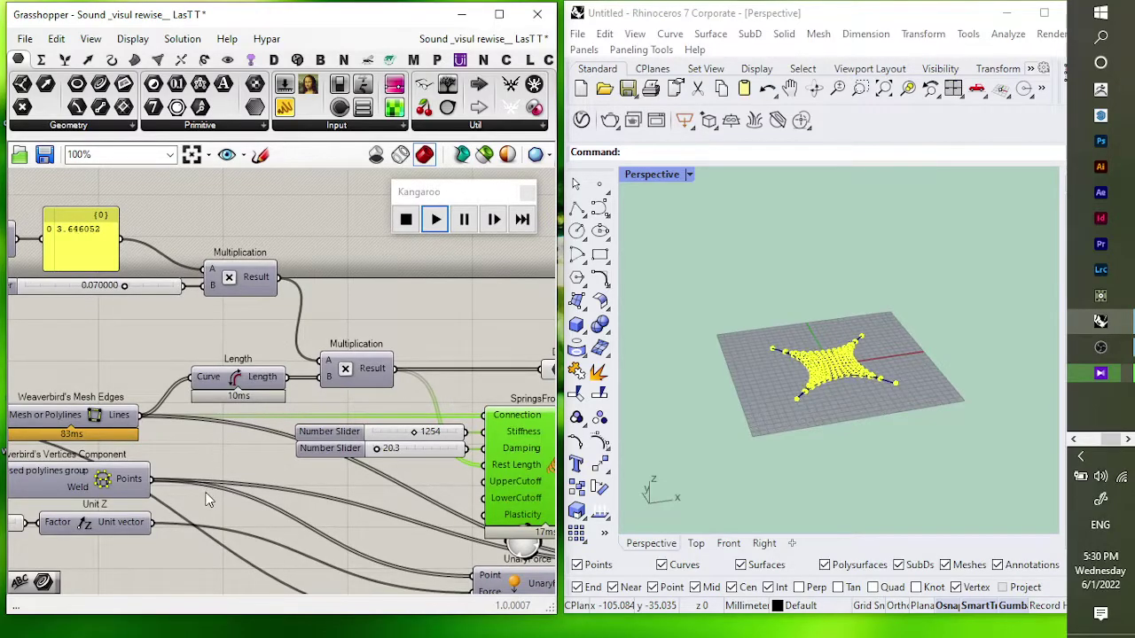
scroll(206, 493, "down", 1)
right_click_drag(368, 464, 289, 393)
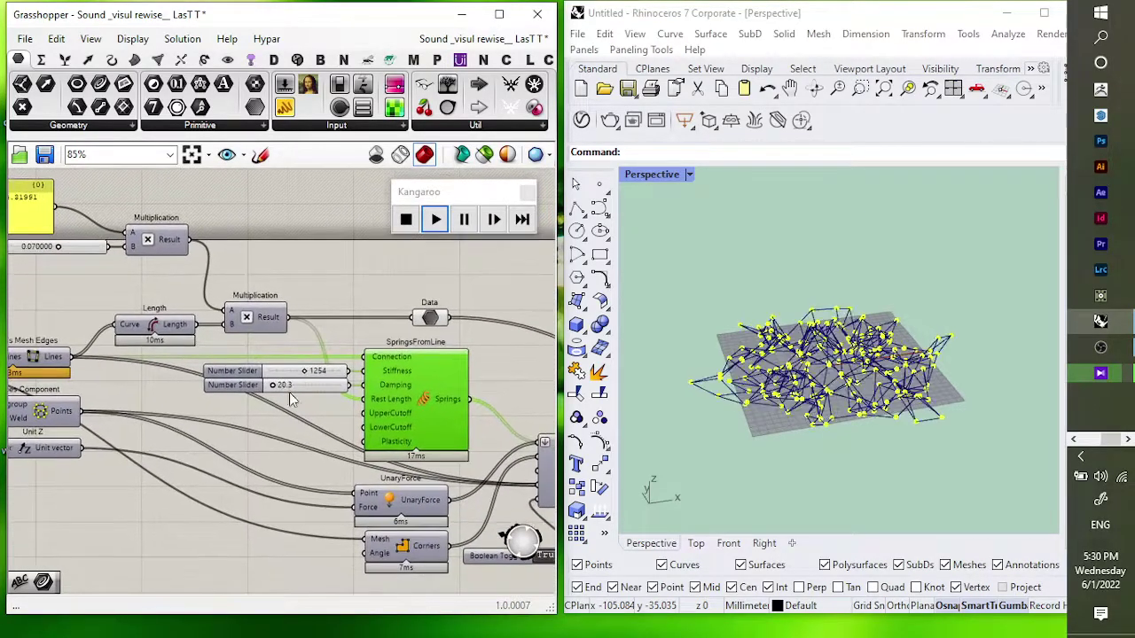
right_click_drag(448, 427, 379, 401)
scroll(427, 440, "up", 1)
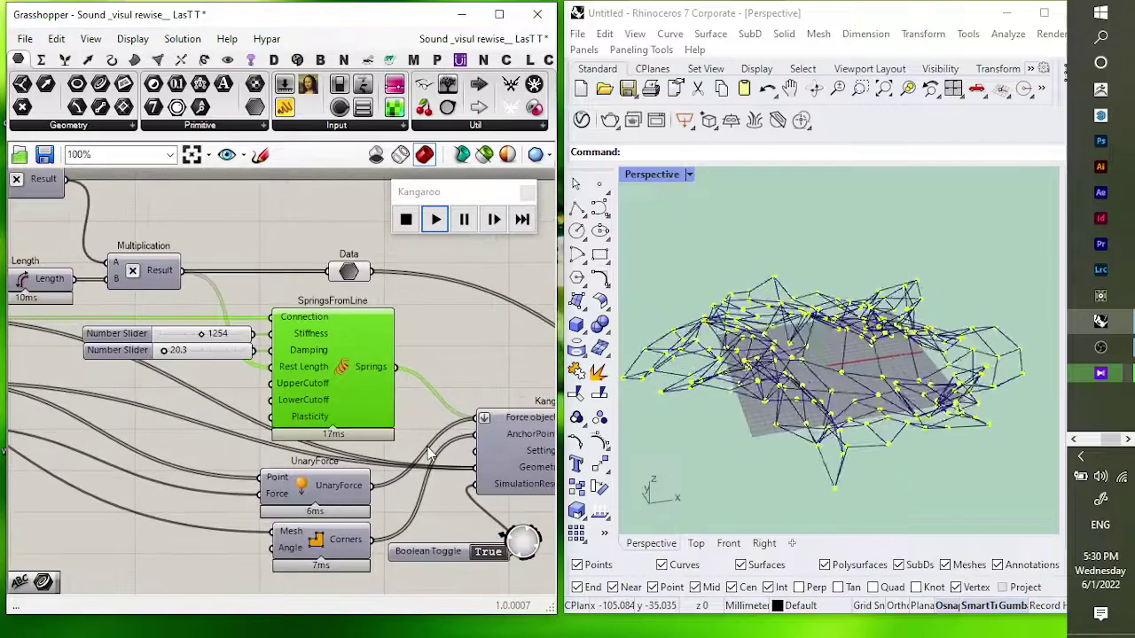
Step: Select the Corners component and examine how UnaryForce, Corners and the Boolean Toggle feed KangarooPhysics
right_click_drag(427, 440, 361, 435)
left_click_drag(410, 549, 409, 545)
scroll(509, 443, "down", 1)
right_click_drag(509, 443, 355, 417)
left_click_drag(355, 418, 380, 421)
left_click_drag(249, 489, 203, 531)
left_click_drag(131, 528, 130, 530)
left_click(326, 506)
right_click_drag(159, 401, 273, 398)
left_click(233, 452)
left_click(256, 483)
Step: Examine how the KangarooPhysics geometry output passes through the Point, Curve and Line SDL components to the Custom Previews
scroll(386, 461, "down", 1)
right_click_drag(381, 450, 204, 441)
right_click_drag(388, 417, 312, 410)
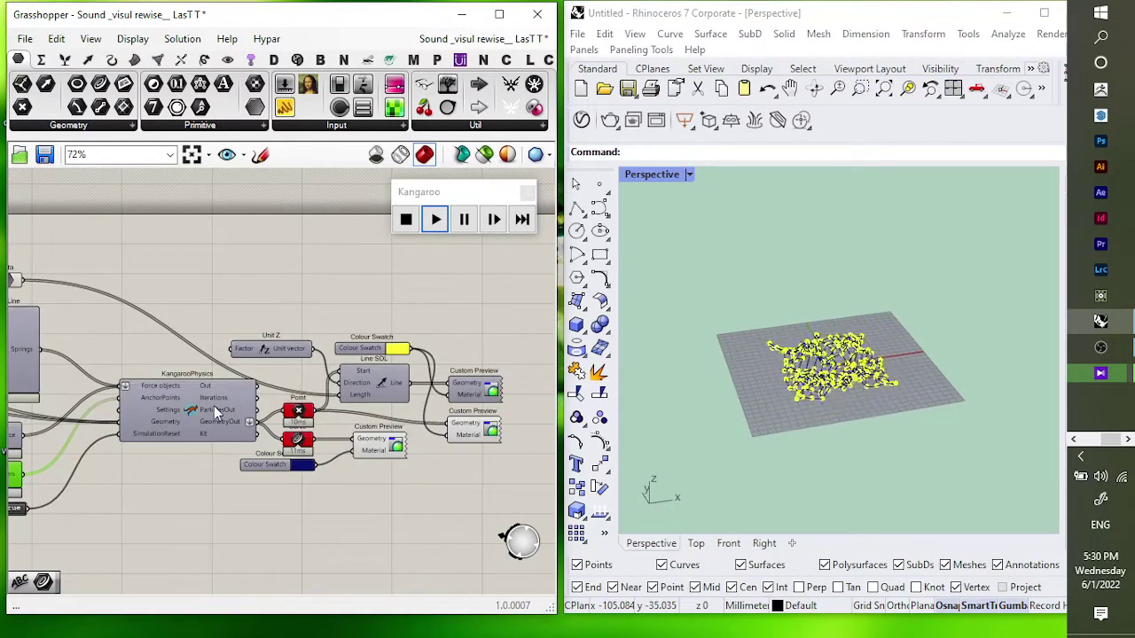
scroll(440, 426, "up", 1)
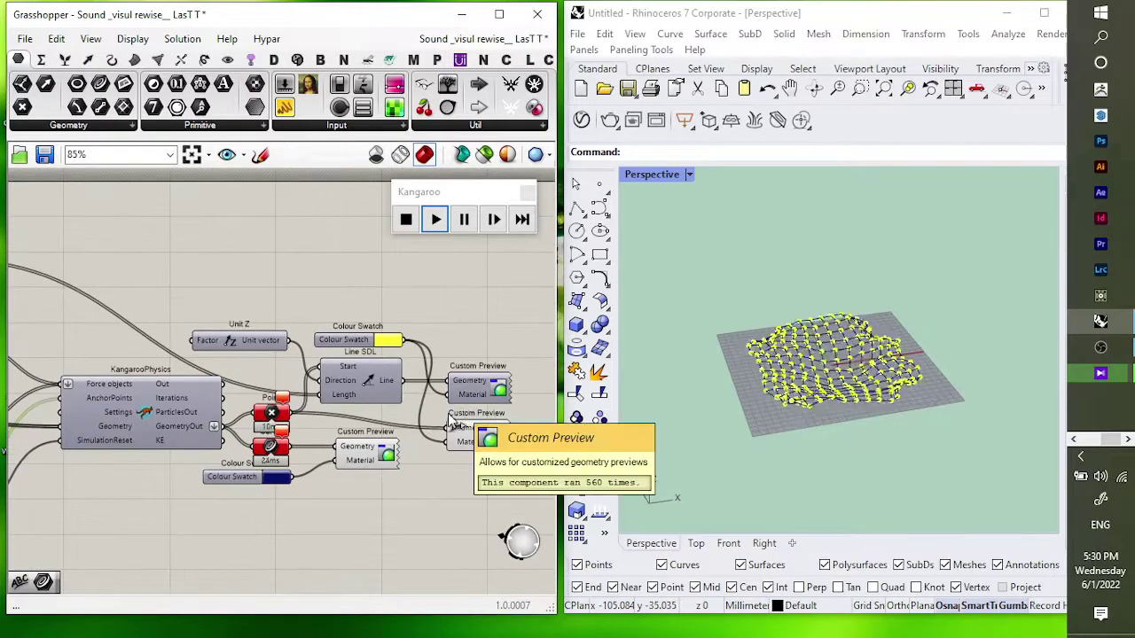
right_click_drag(182, 400, 219, 401)
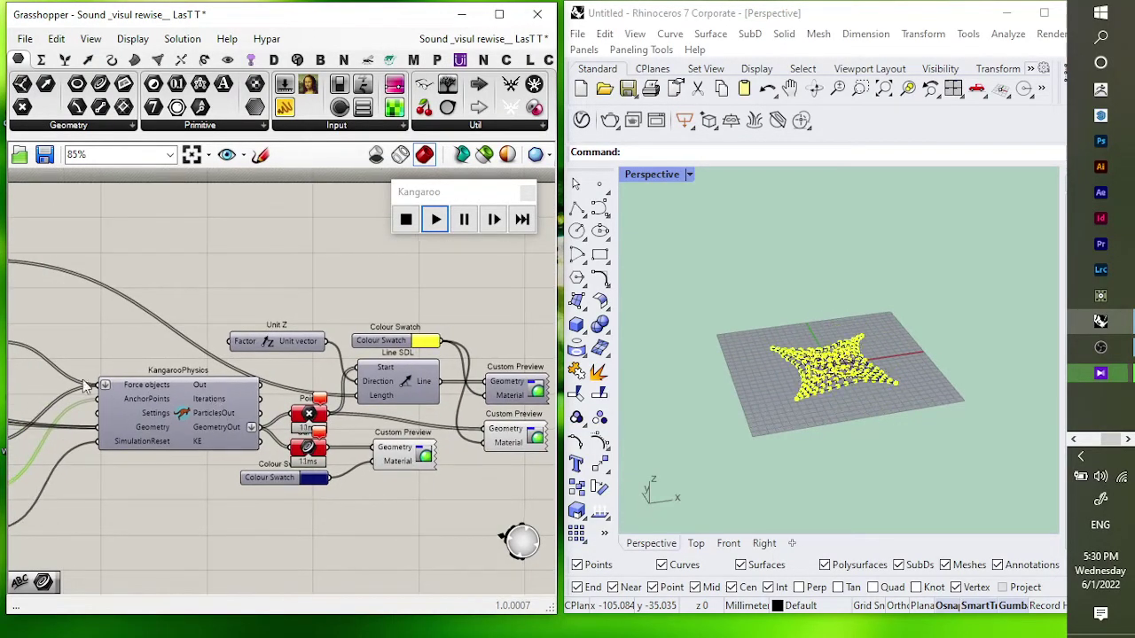
scroll(246, 390, "down", 1)
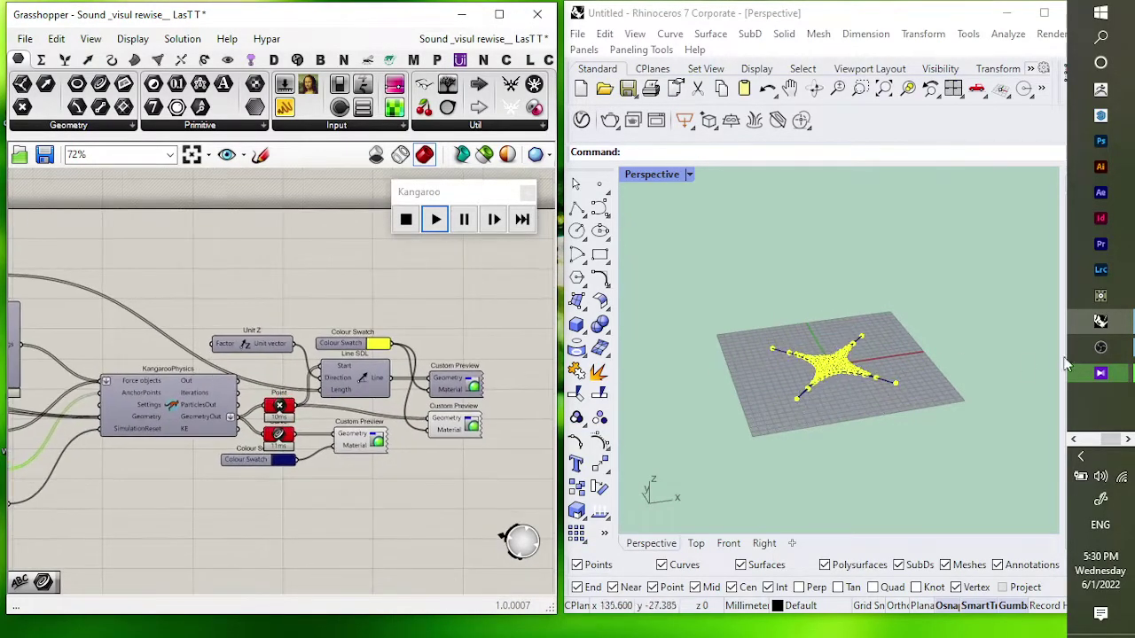
Step: Check the playing track in KMPlayer, minimise it, and maximise the Grasshopper window to show the definition
left_click(1108, 383)
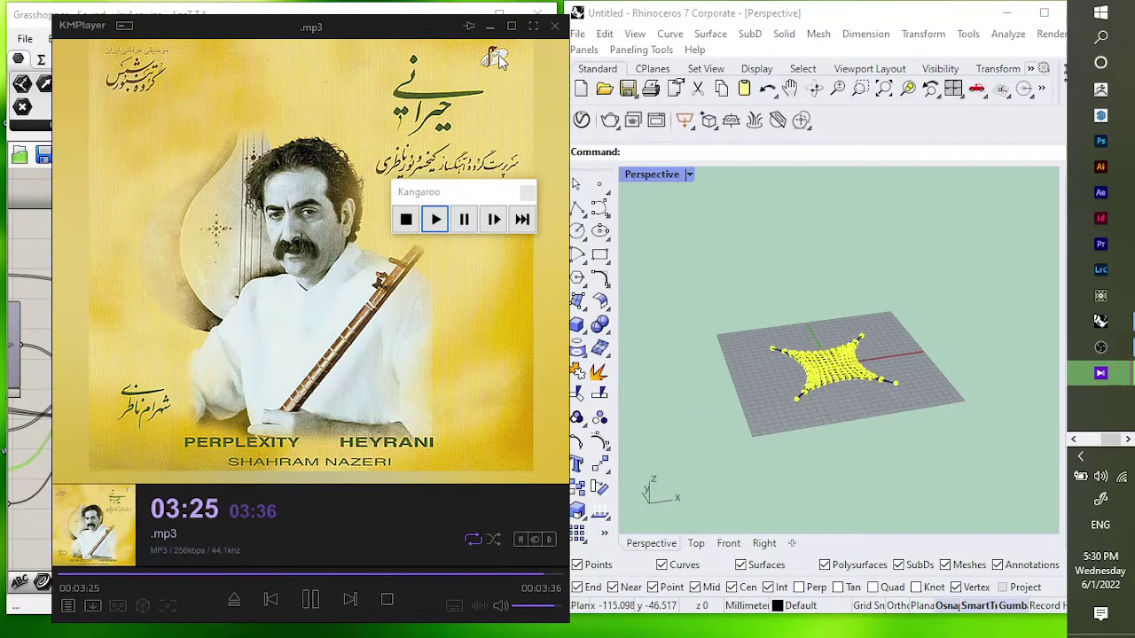
left_click(491, 27)
left_click(502, 16)
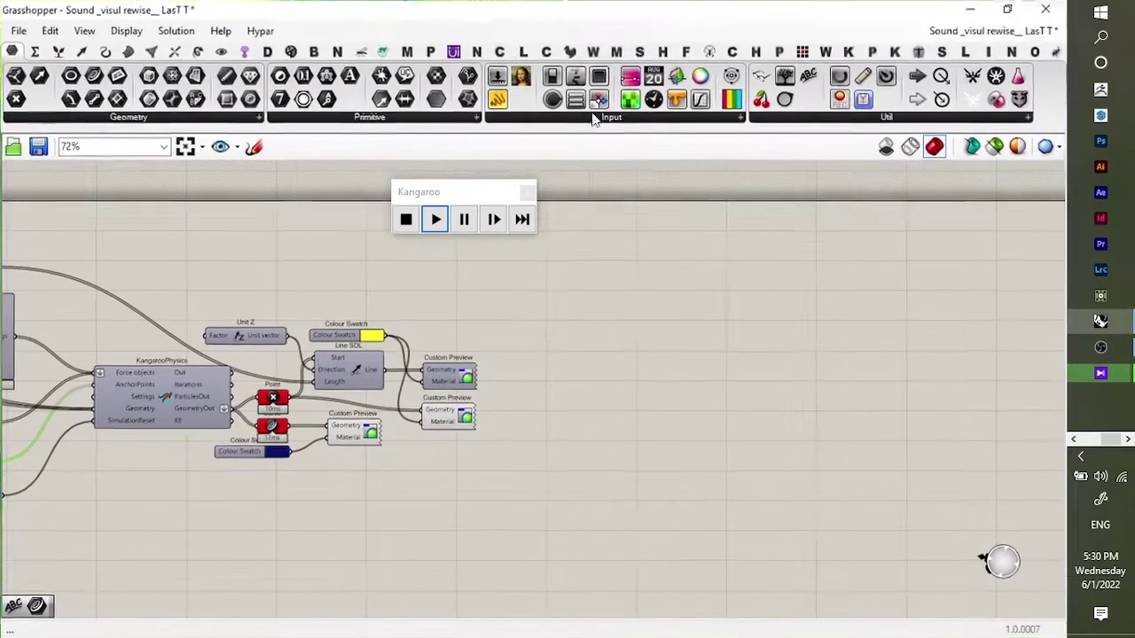
right_click_drag(431, 281, 703, 299)
right_click_drag(550, 315, 674, 338)
scroll(577, 352, "down", 1)
right_click_drag(578, 350, 676, 333)
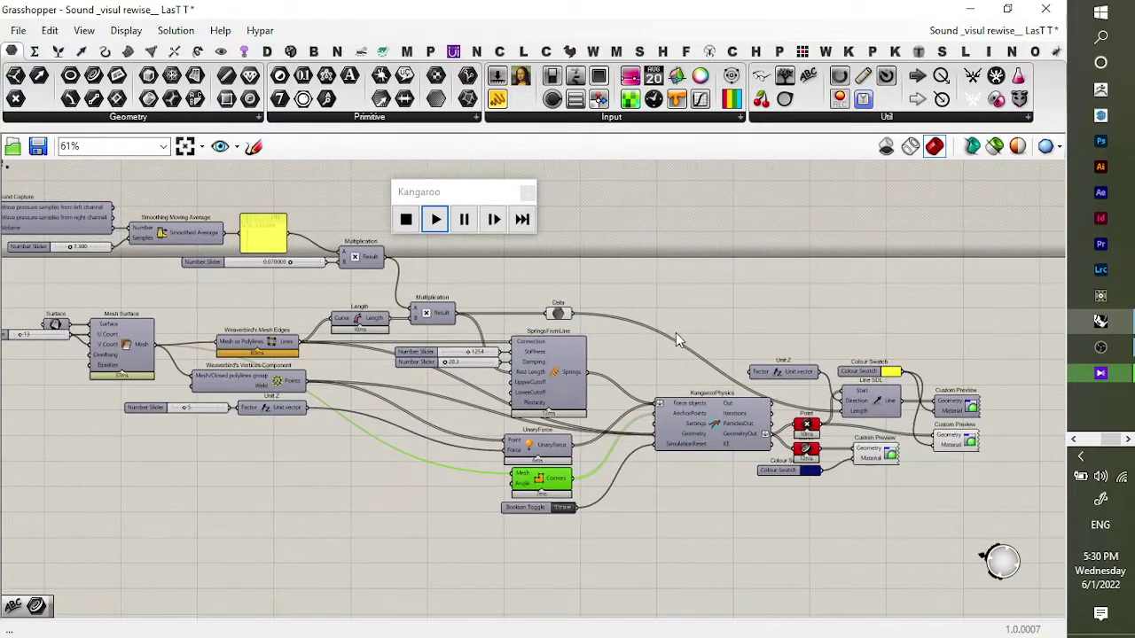
right_click_drag(722, 369, 753, 380)
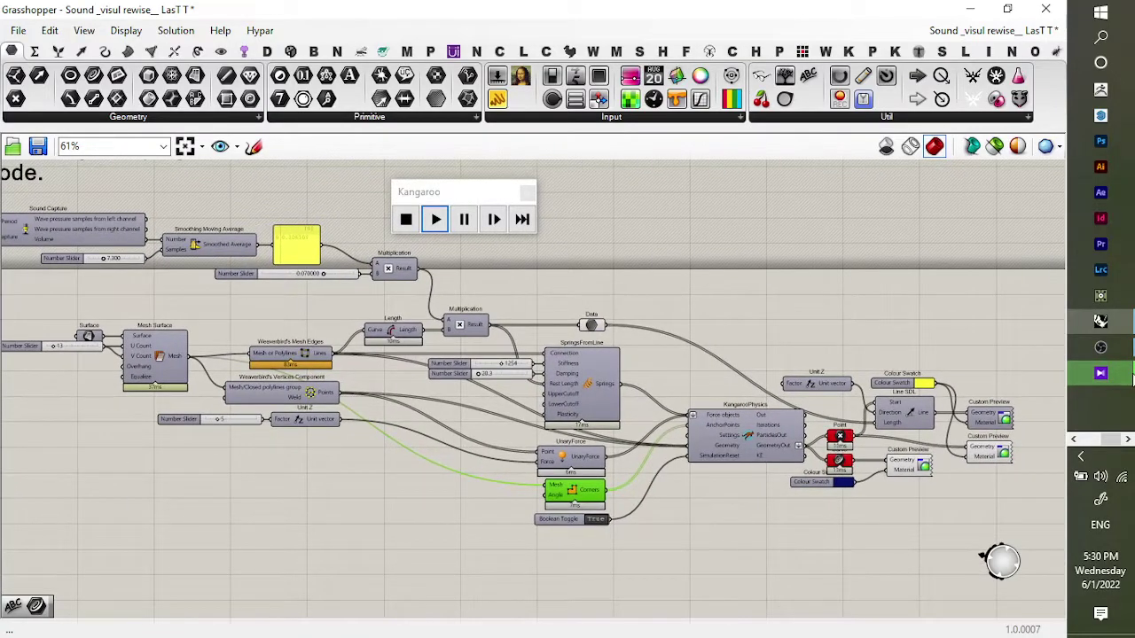
Step: Pause the music track in KMPlayer and minimise the player
left_click(1124, 375)
left_click(314, 596)
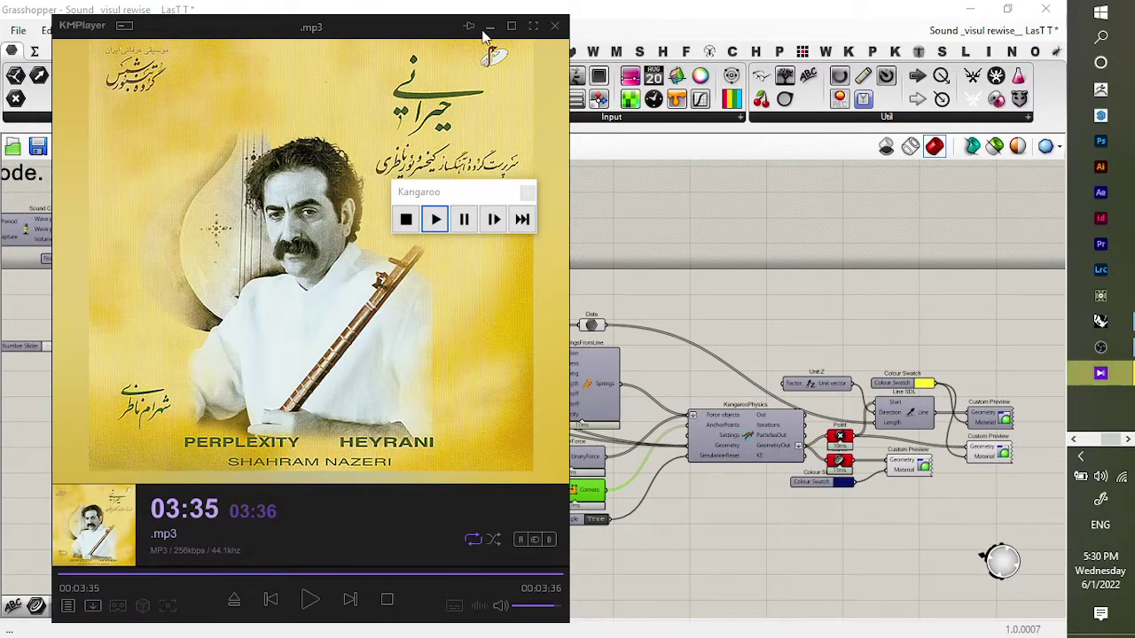
left_click(490, 26)
Step: Examine the definition from KangarooPhysics back to the Sound Capture component and the plug-in note
scroll(768, 325, "up", 2)
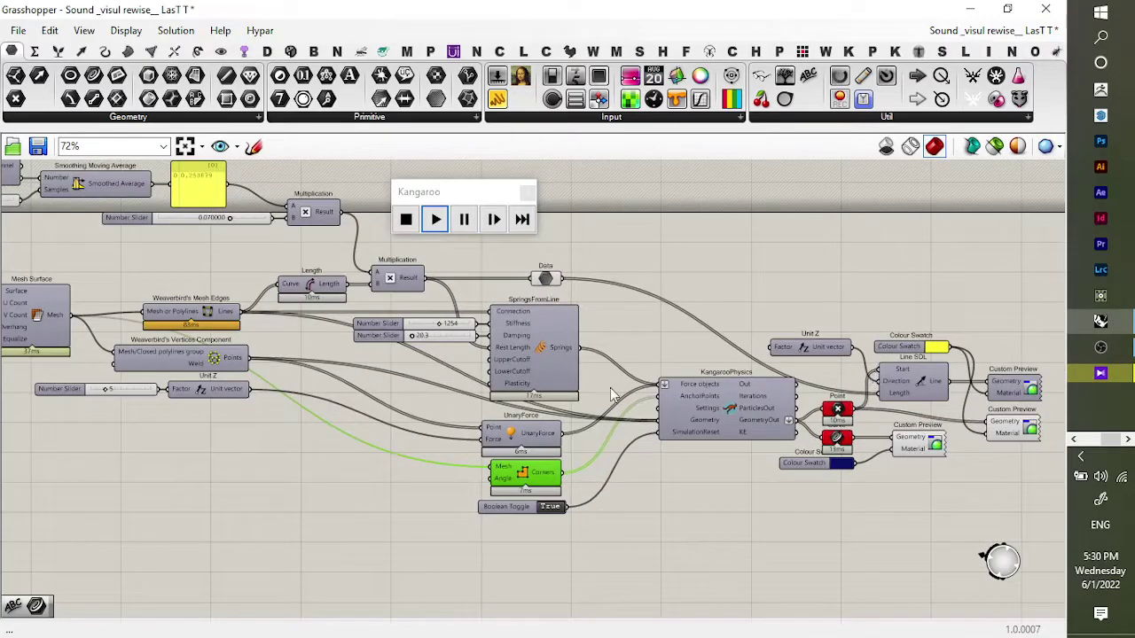
right_click_drag(515, 397, 525, 406)
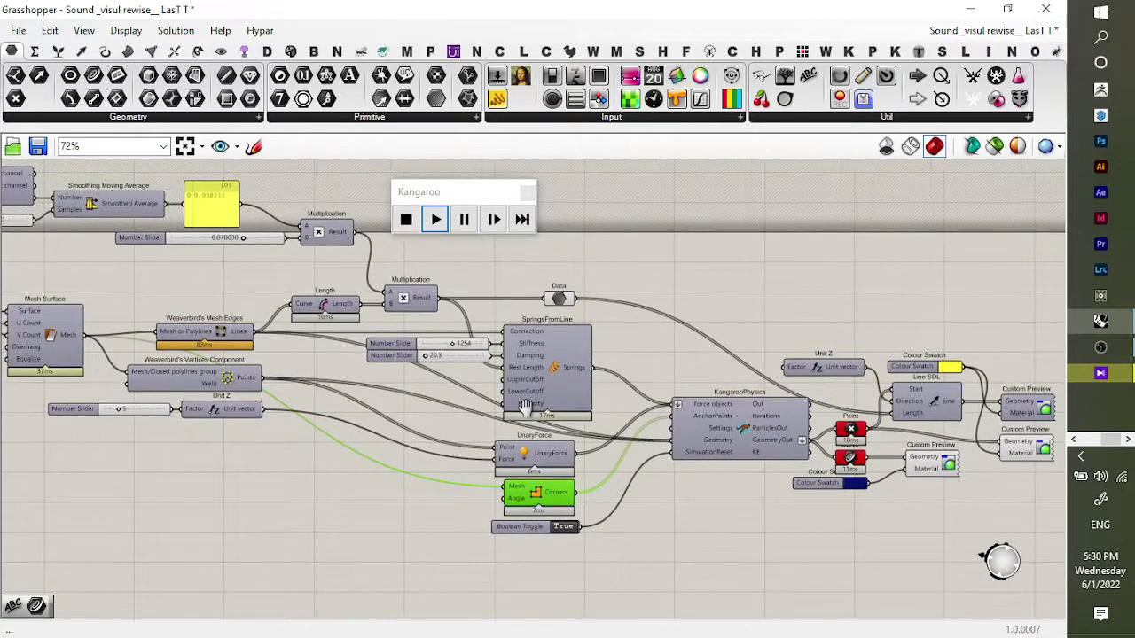
right_click_drag(334, 388, 428, 424)
right_click_drag(316, 408, 431, 431)
right_click_drag(281, 406, 329, 436)
right_click_drag(406, 414, 379, 437)
right_click_drag(585, 395, 562, 400)
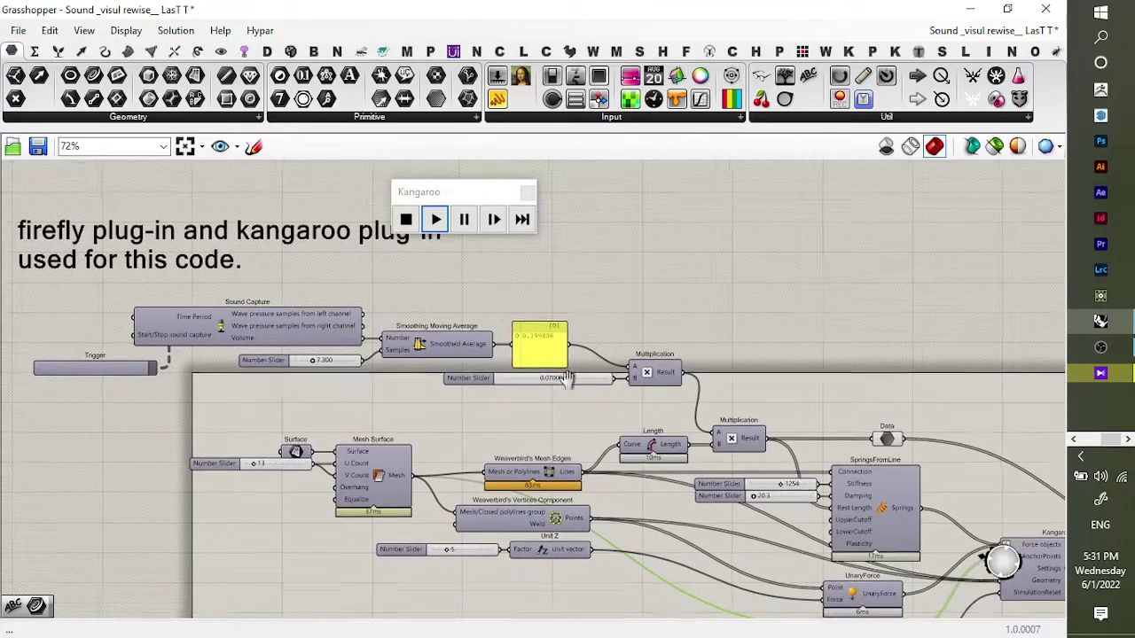
right_click_drag(627, 395, 493, 278)
Step: Stop the Kangaroo simulation and the Sound Capture trigger, and close the Kangaroo controls
left_click(407, 221)
right_click_drag(247, 321, 352, 362)
scroll(66, 333, "up", 2)
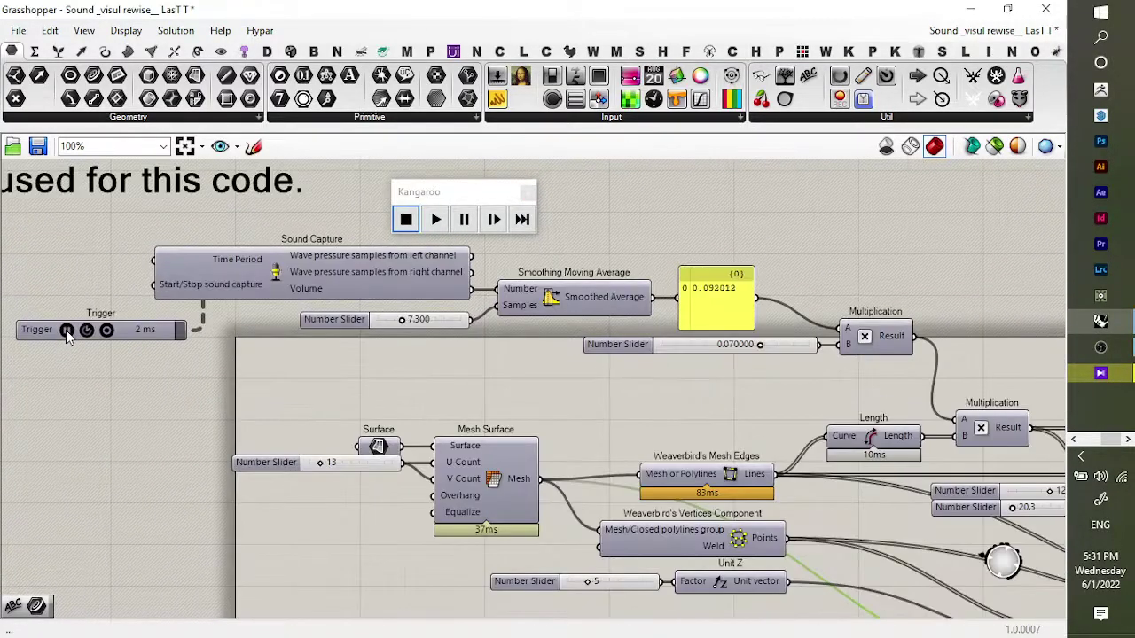
scroll(662, 399, "down", 1)
right_click_drag(661, 399, 497, 375)
right_click_drag(525, 294, 369, 269)
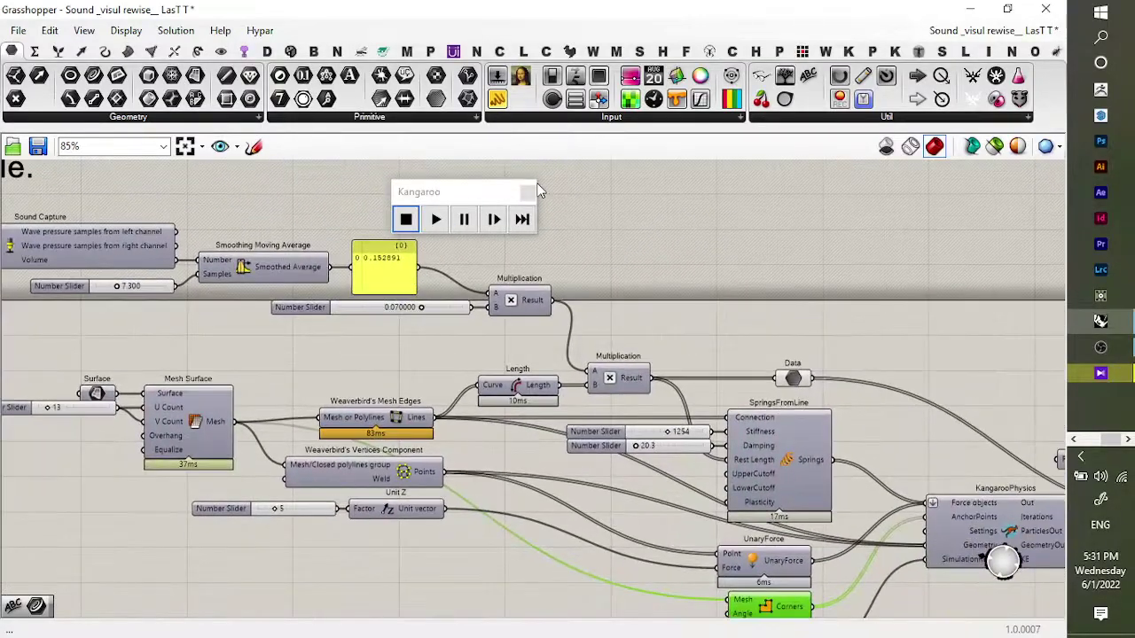
left_click(528, 194)
Step: Examine the stopped definition around the smoothed volume panel, the Multiplication components and SpringsFromLine
scroll(644, 311, "down", 2)
scroll(677, 322, "up", 1)
scroll(711, 368, "up", 1)
right_click_drag(773, 385, 760, 388)
right_click_drag(826, 413, 915, 470)
scroll(401, 300, "up", 3)
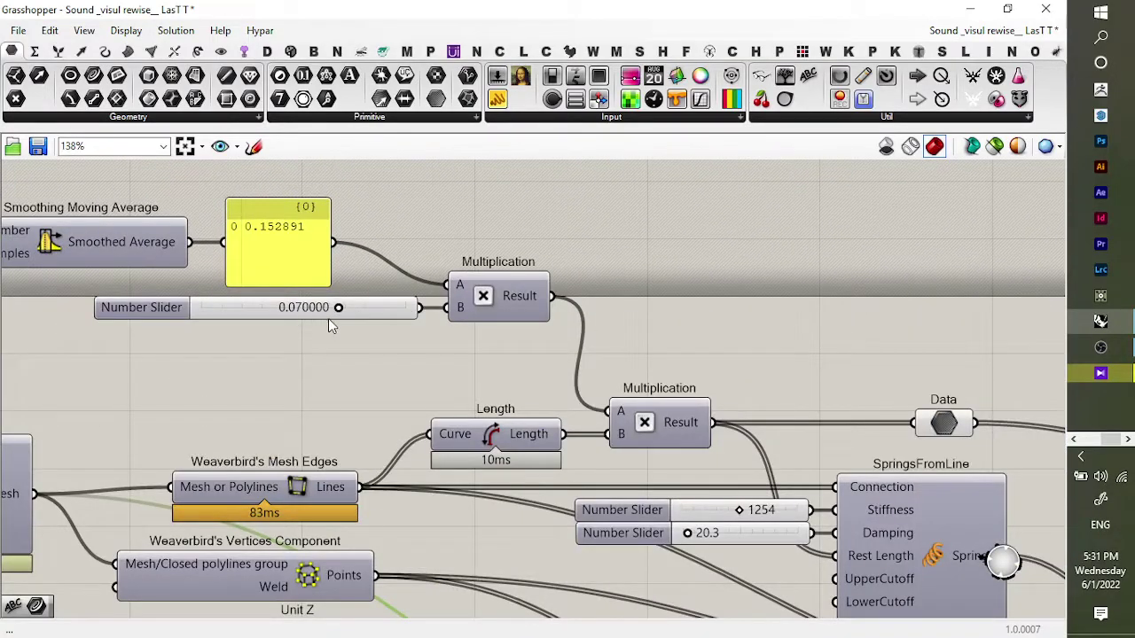
scroll(311, 326, "down", 4)
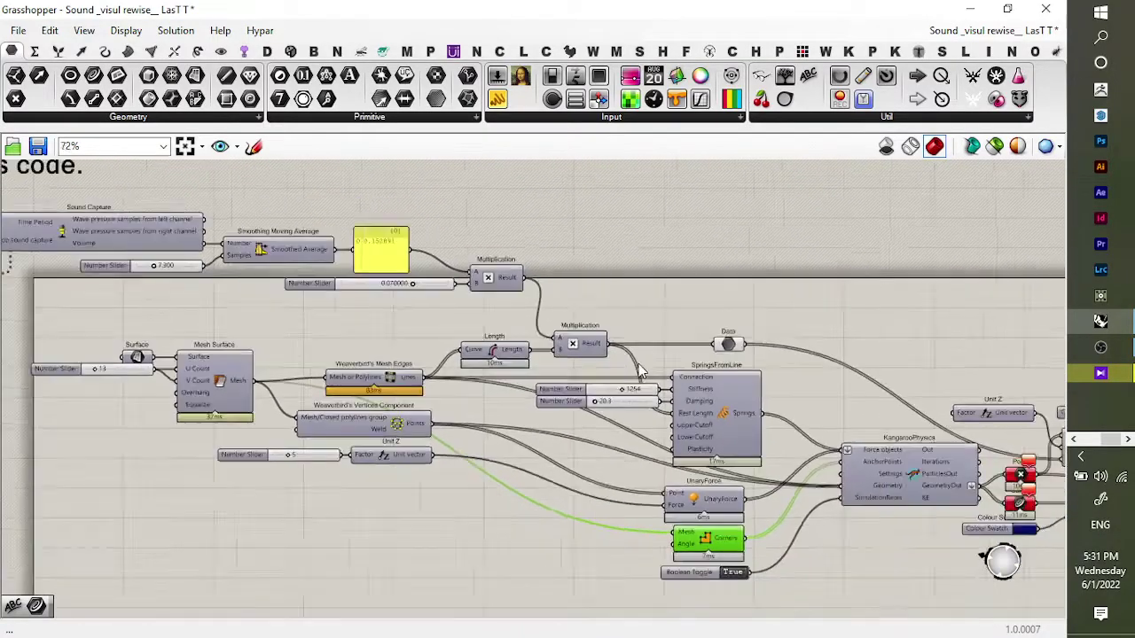
right_click_drag(821, 418, 807, 397)
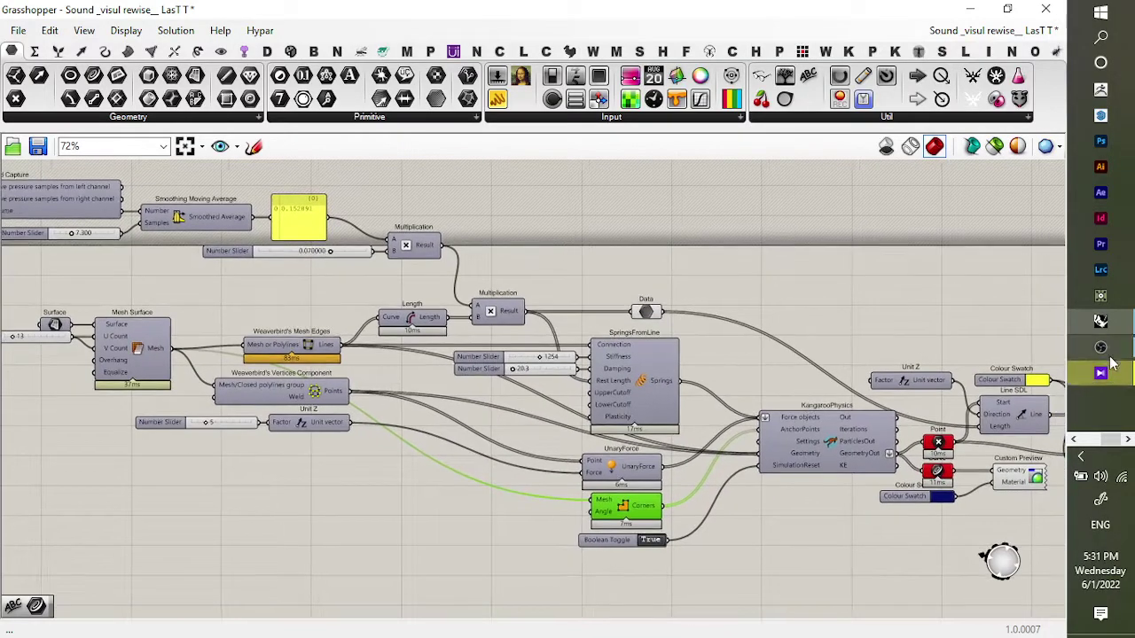
Step: Switch to the OBS Studio window
left_click(1102, 350)
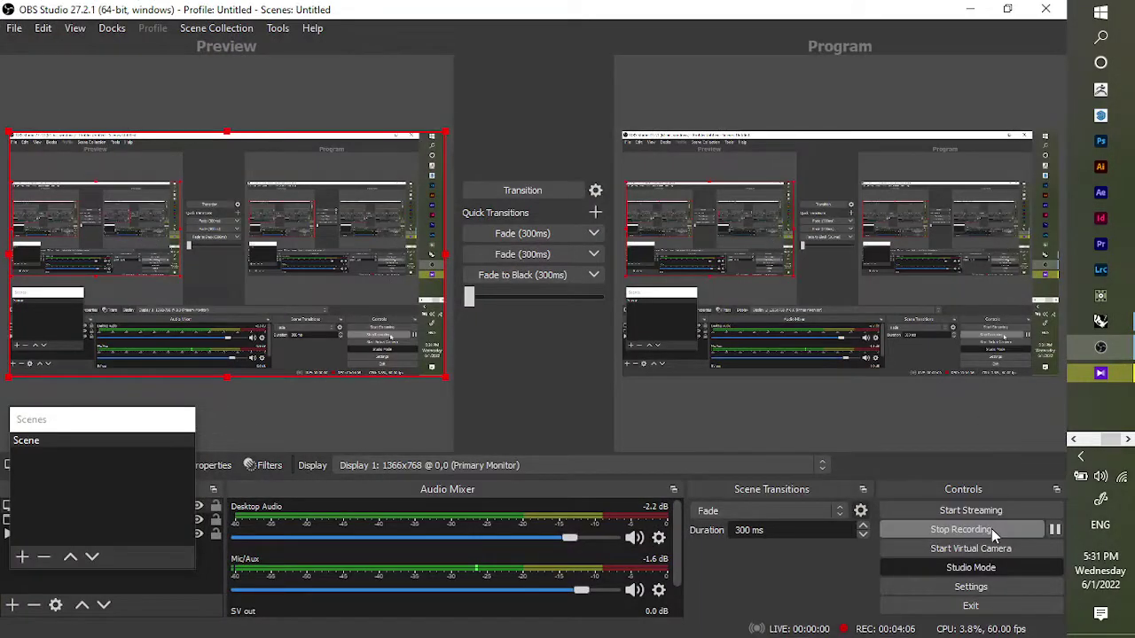